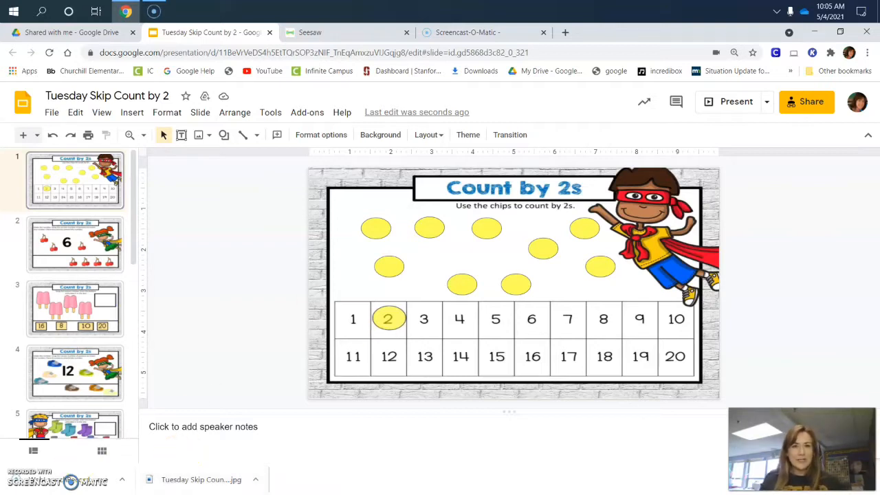
Make a copy of the entire presentation named Copy of Tuesday Skip Count by 2 in My Drive.
left_click(51, 113)
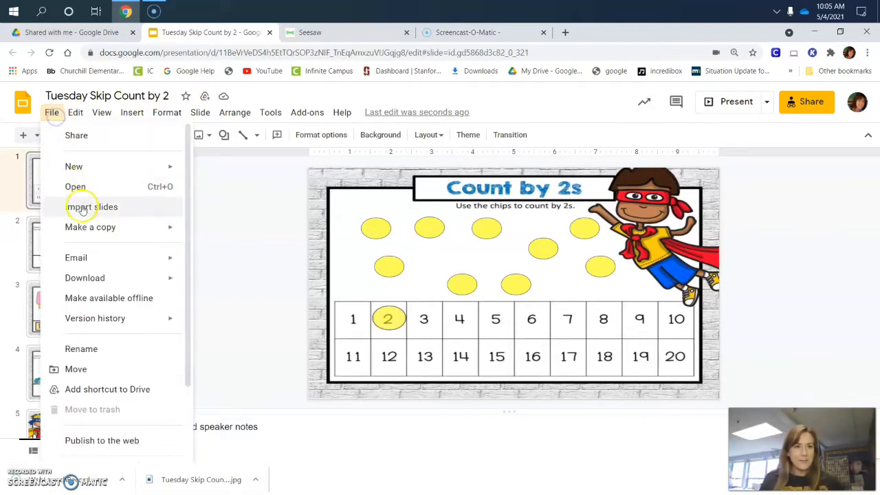
mouse_move(82, 227)
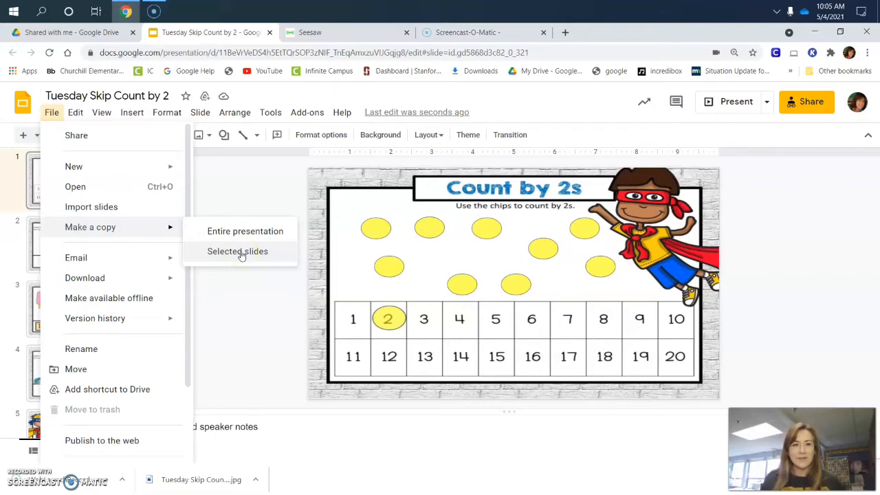
left_click(12, 125)
left_click(53, 115)
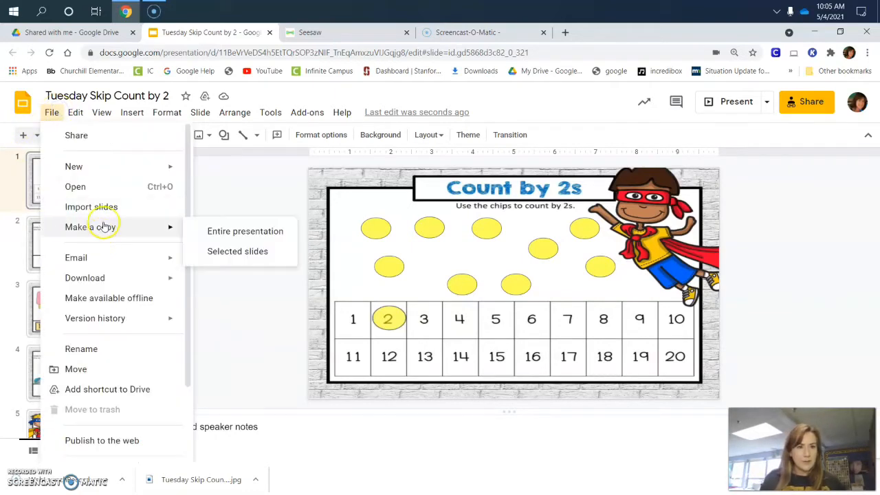
left_click(254, 234)
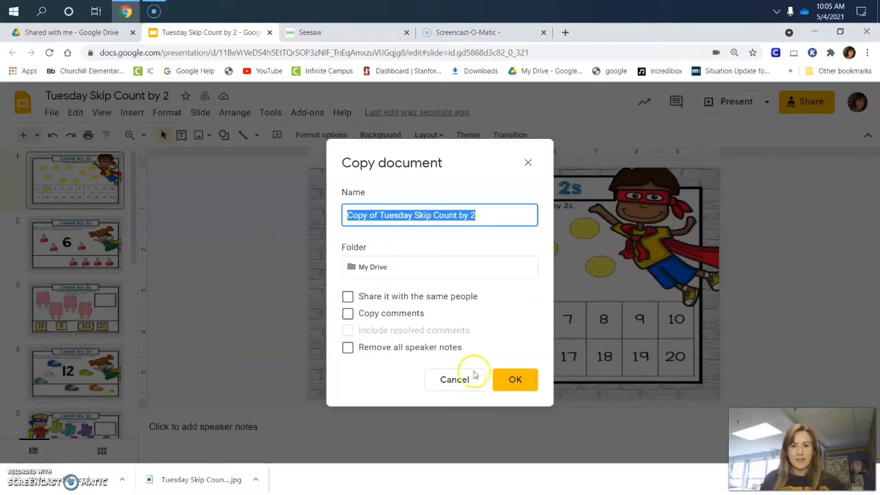
left_click(516, 378)
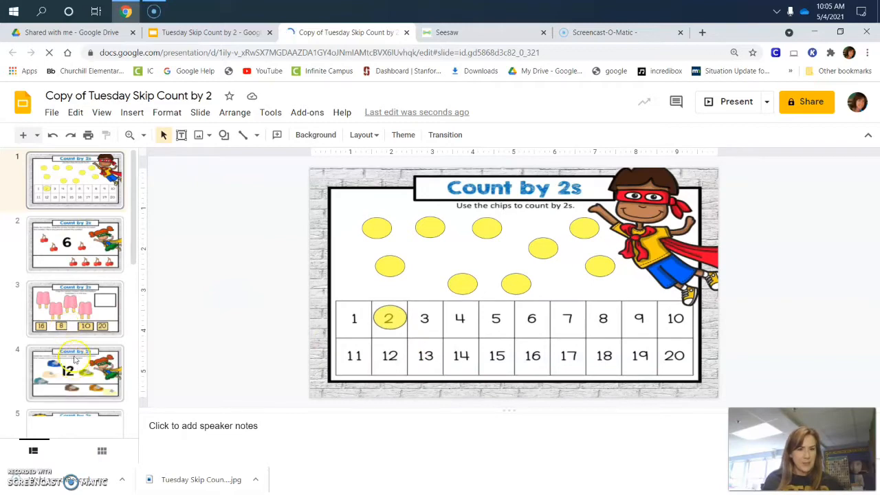
On slide 7 with the cherries, move the number tiles 20, 12, 6 and 4 off the slide into the blank area beside it.
scroll(79, 347, "down", 1)
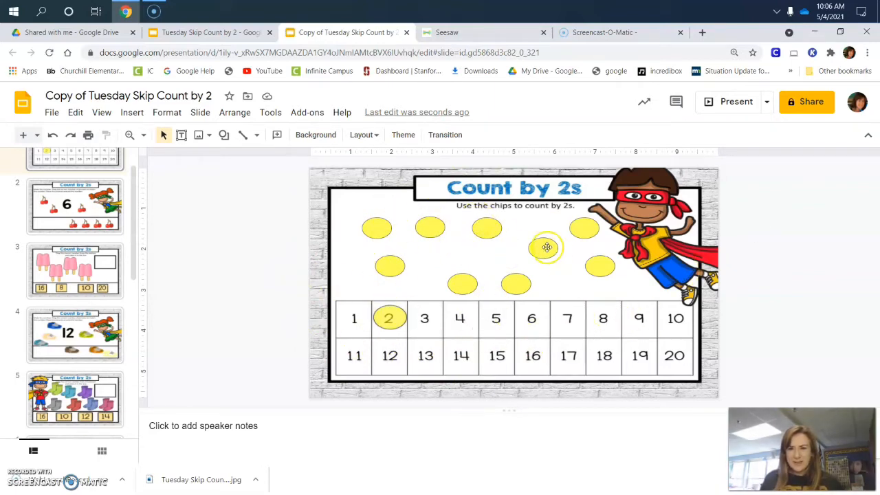
scroll(64, 246, "down", 2)
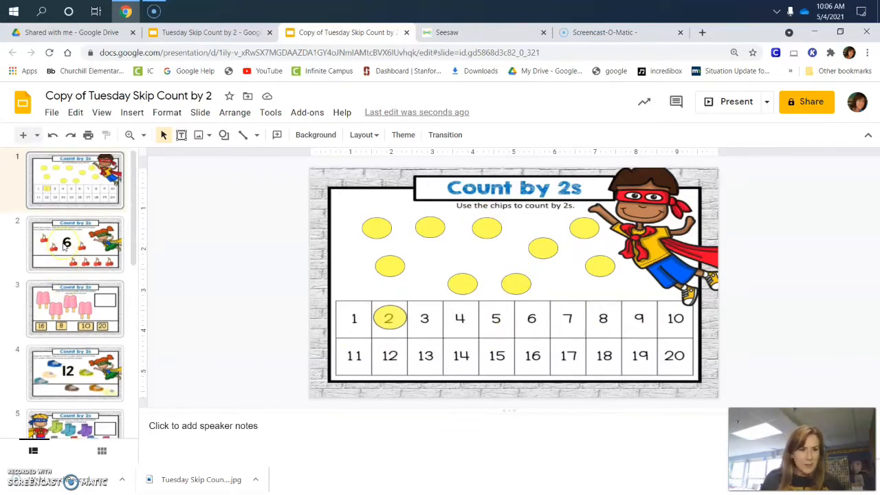
scroll(63, 246, "down", 2)
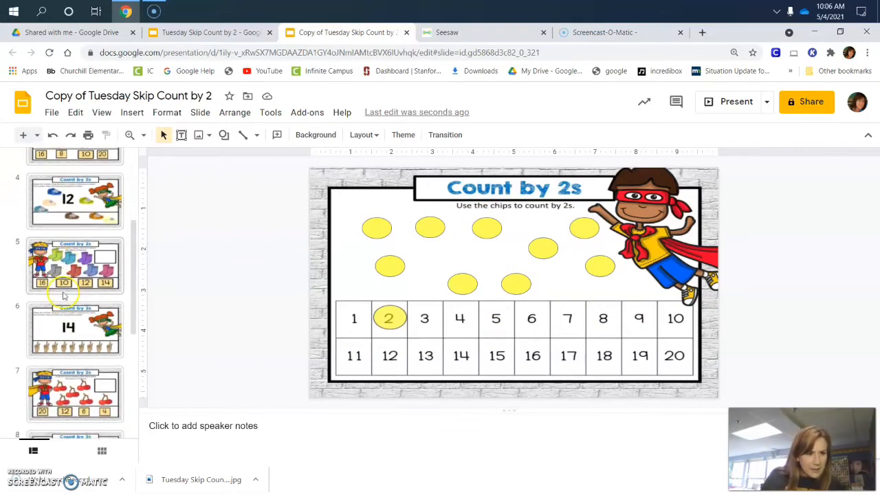
scroll(62, 303, "down", 2)
scroll(62, 318, "down", 2)
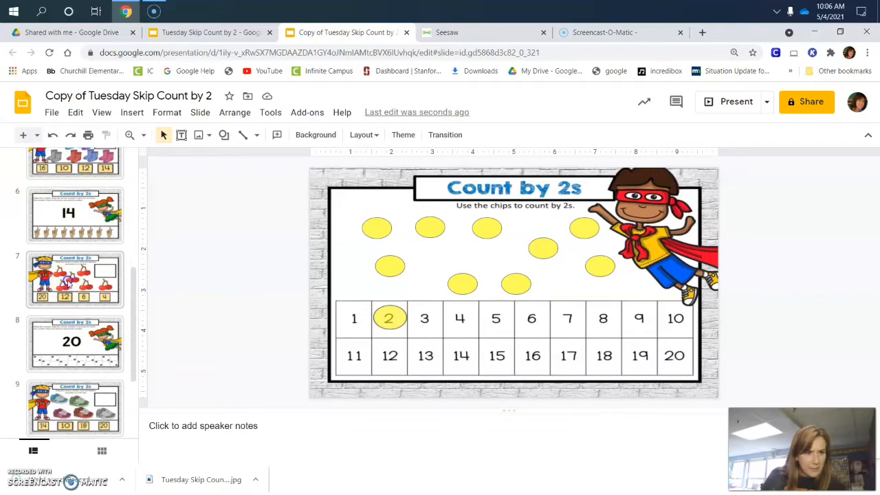
left_click(69, 282)
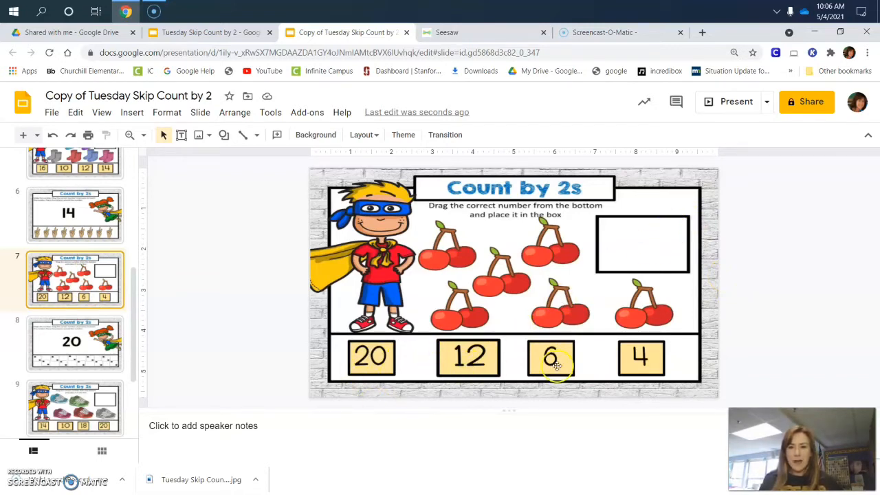
left_click_drag(380, 367, 806, 176)
left_click_drag(465, 360, 794, 225)
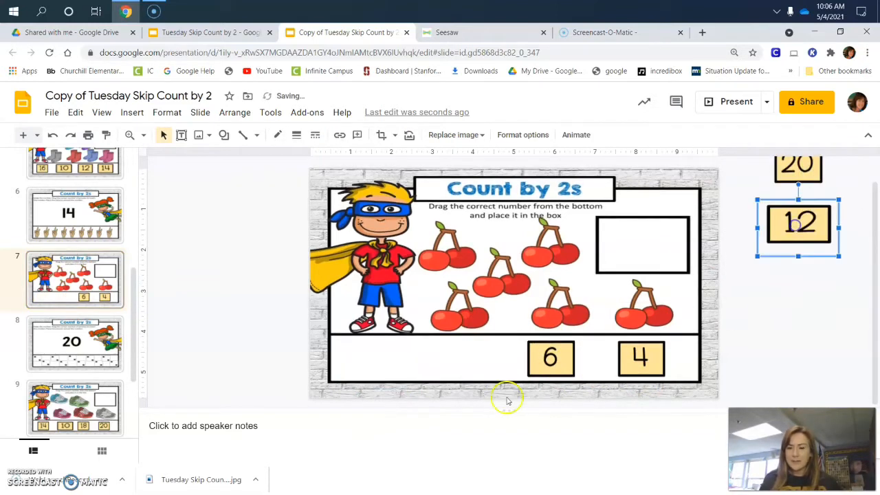
left_click_drag(543, 362, 782, 293)
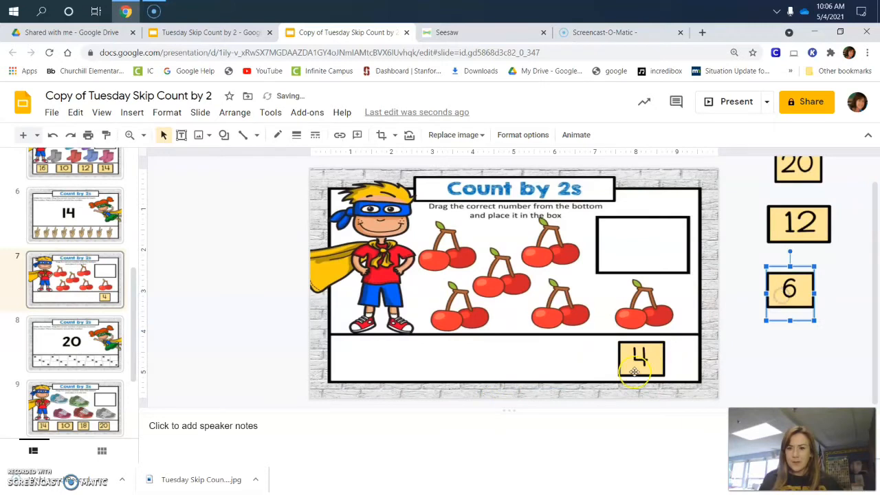
left_click_drag(639, 359, 799, 359)
scroll(583, 337, "up", 1)
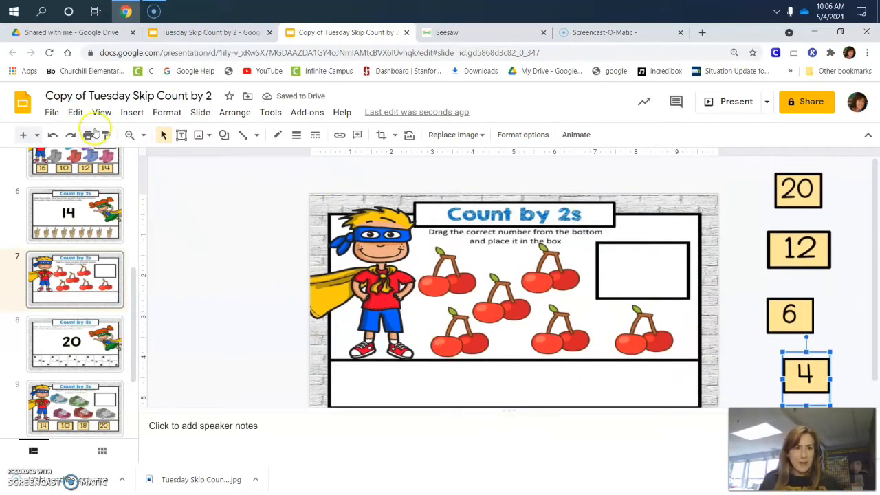
Download the current slide as a JPEG image.
left_click(50, 115)
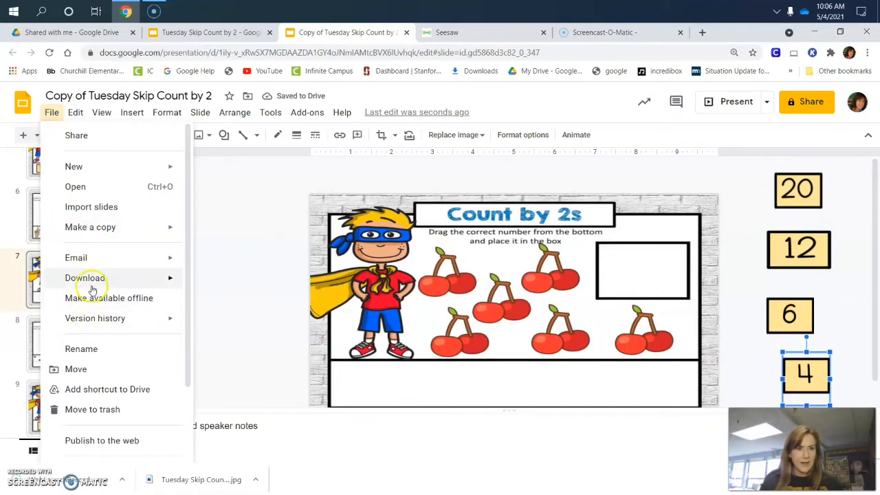
mouse_move(96, 279)
left_click(178, 281)
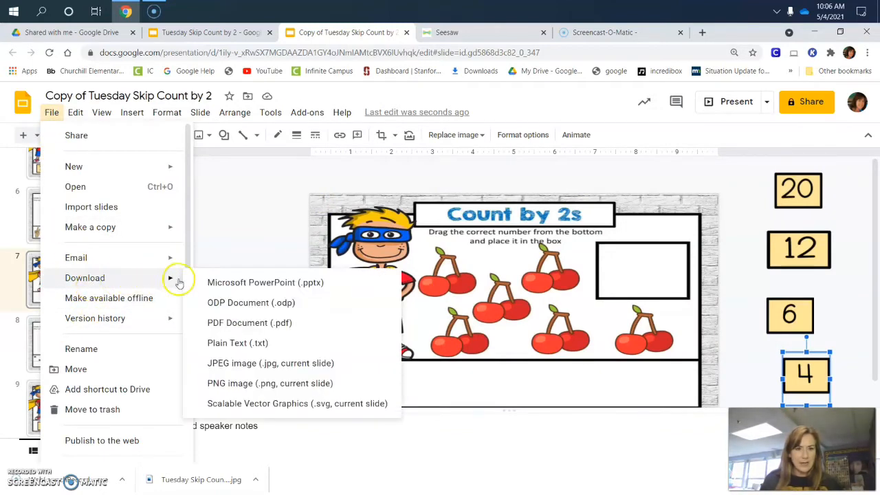
left_click(249, 367)
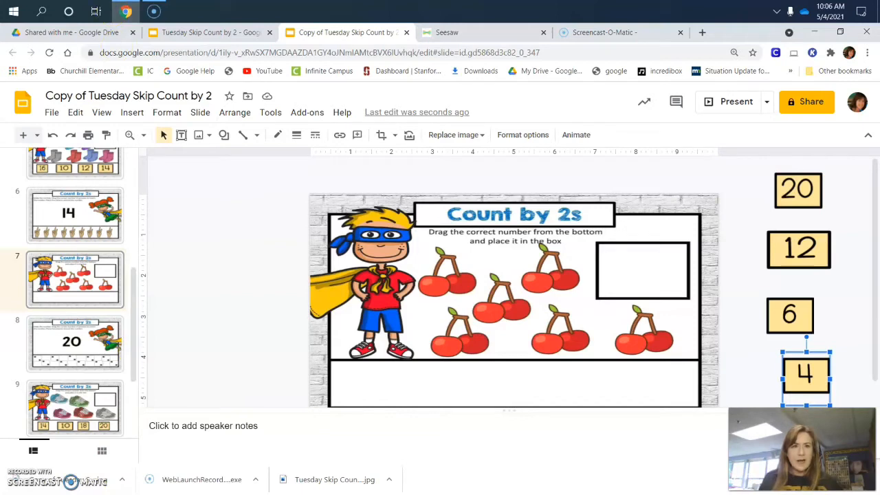
Switch to Seesaw and upload the image Copy of Tuesday Skip Count by 2 from Downloads as the new activity's multimedia instructions or example.
left_click(459, 36)
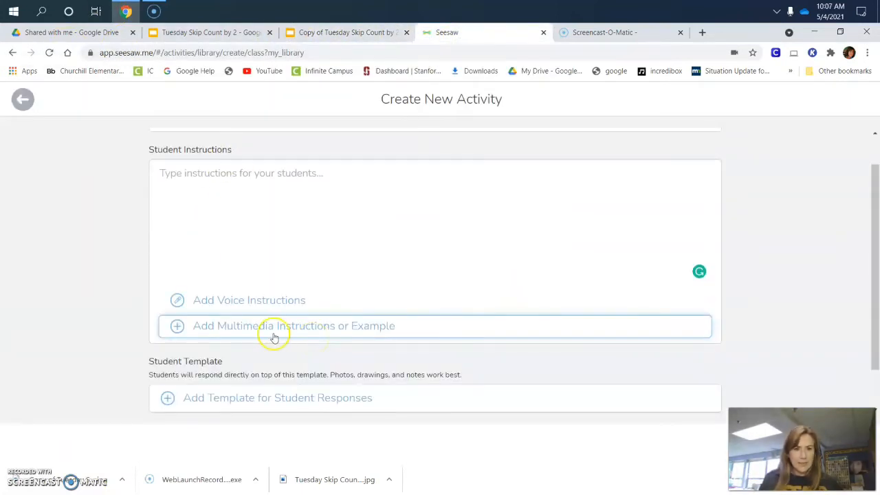
left_click(272, 328)
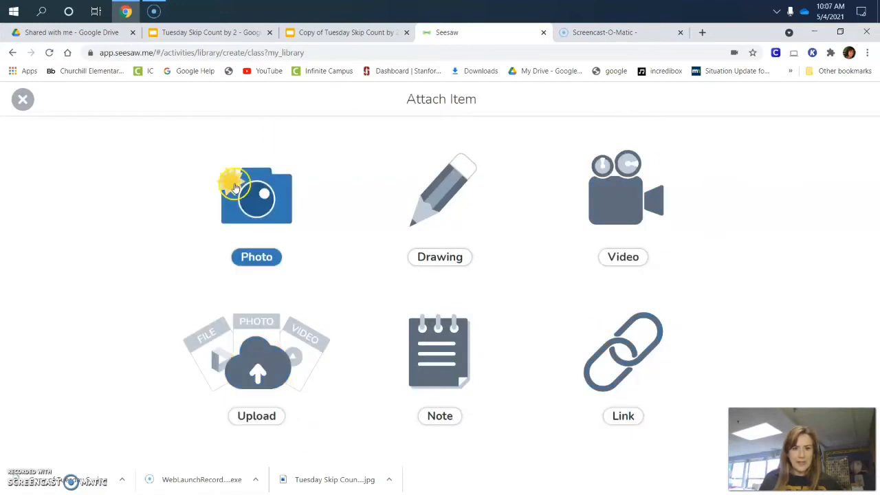
left_click(278, 369)
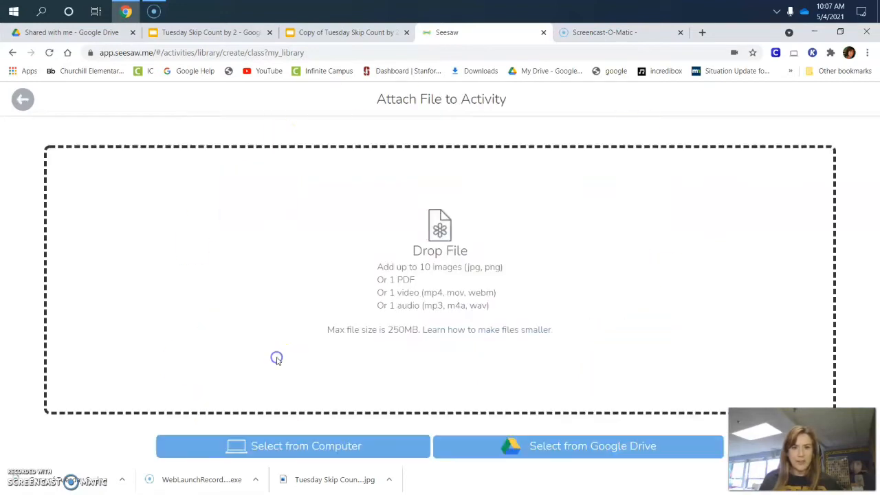
left_click(326, 448)
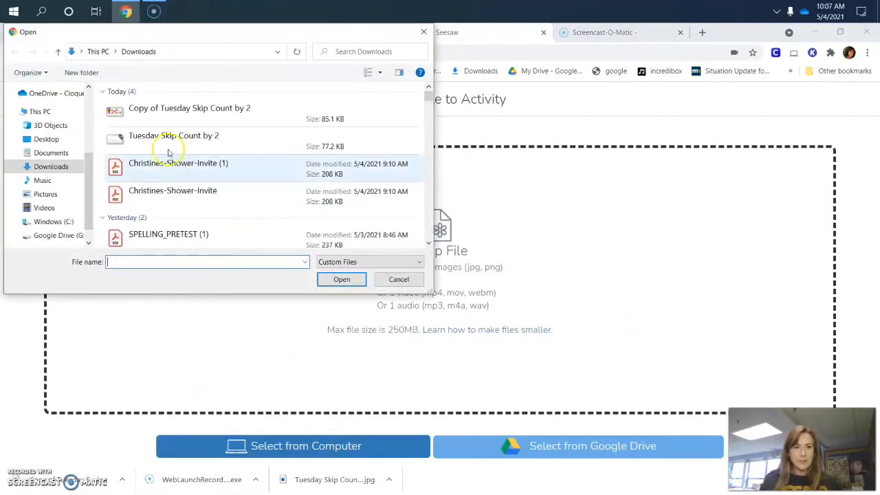
left_click(175, 108)
left_click(336, 281)
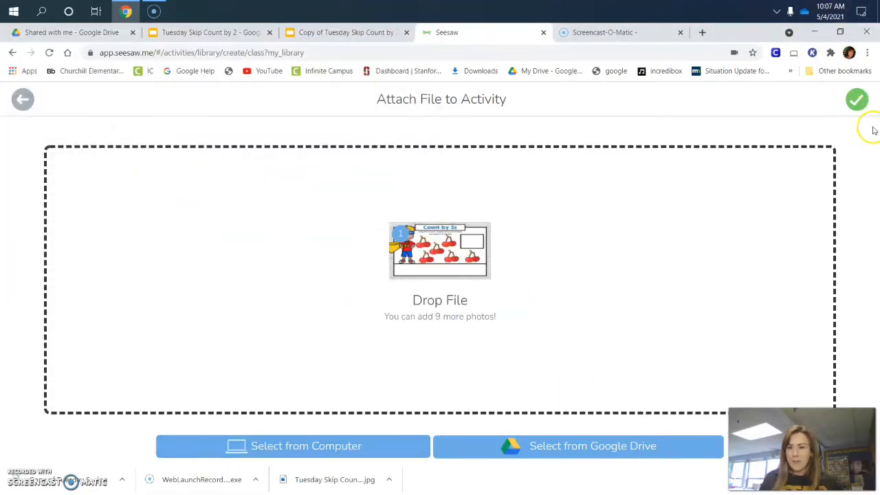
left_click(859, 100)
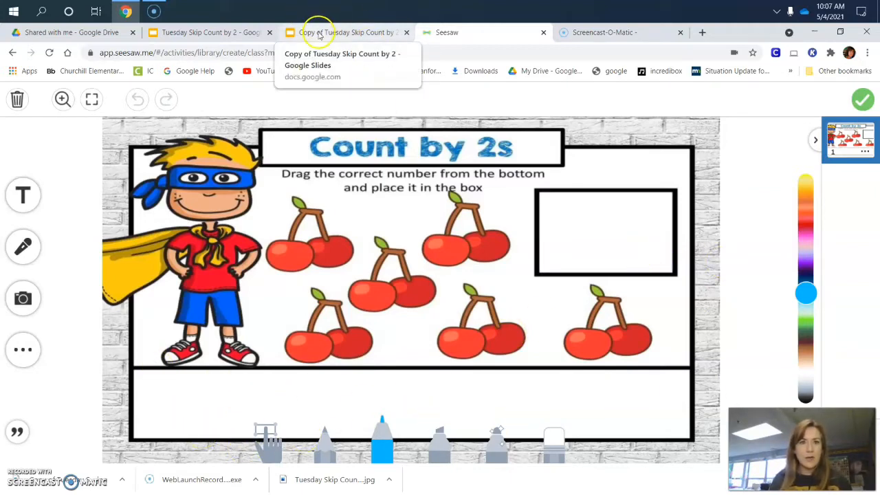
Switch back to the copied Google Slides presentation and launch the Snipping Tool, placing its window clear of the number tiles.
left_click(319, 33)
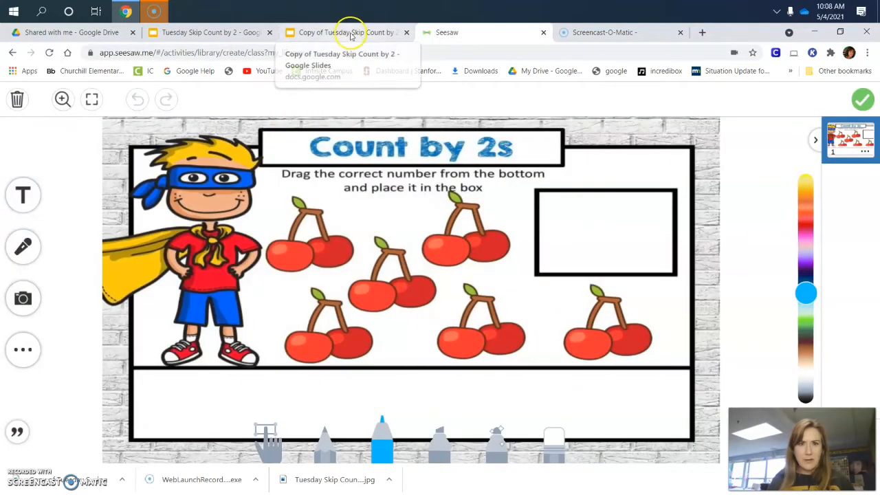
left_click(350, 34)
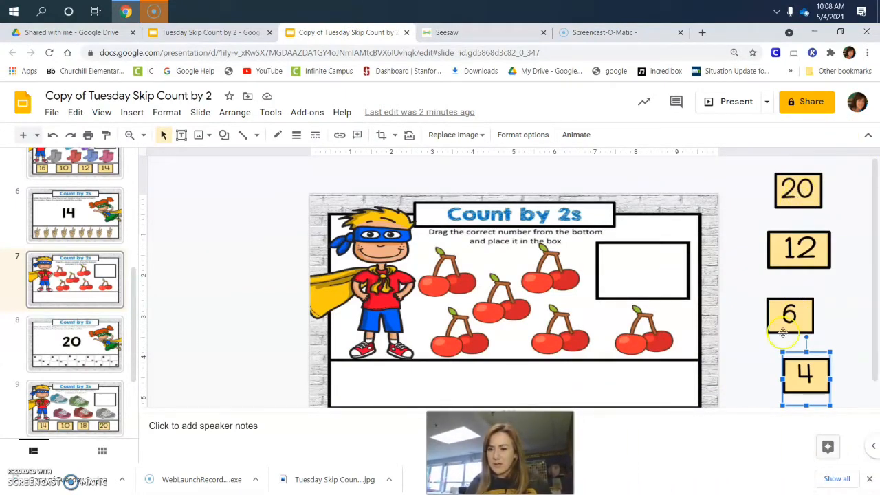
left_click(848, 328)
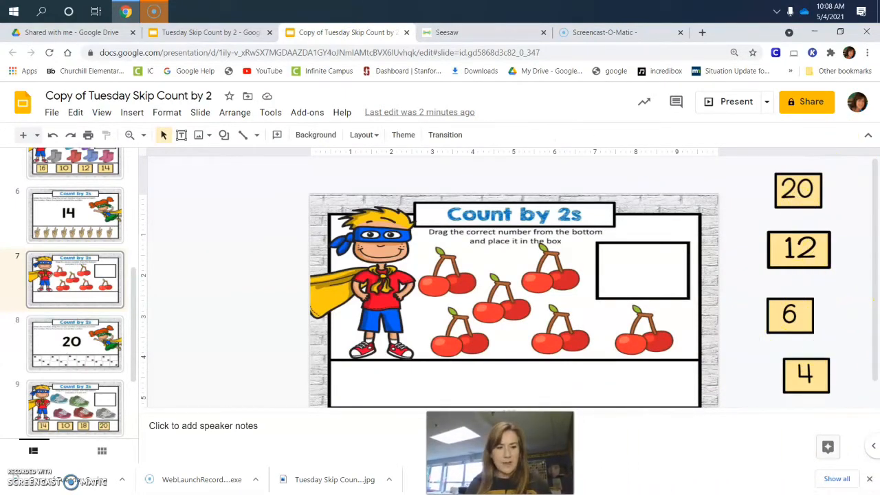
left_click(41, 11)
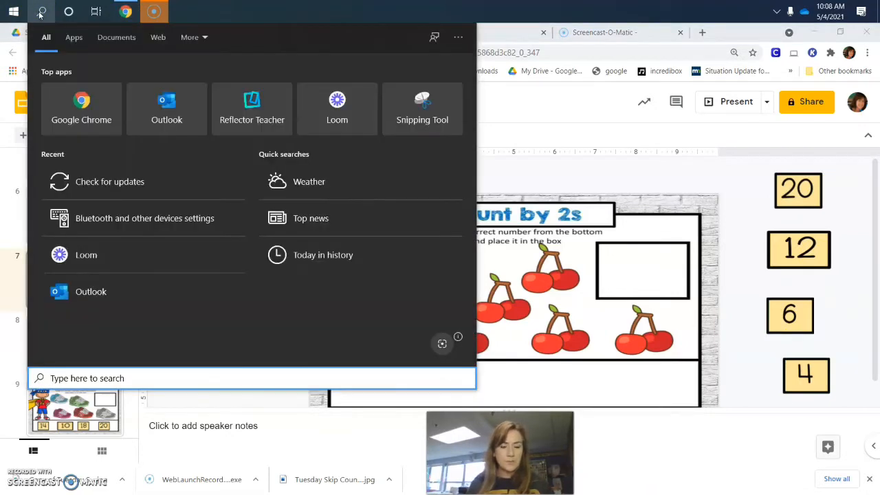
type("sni")
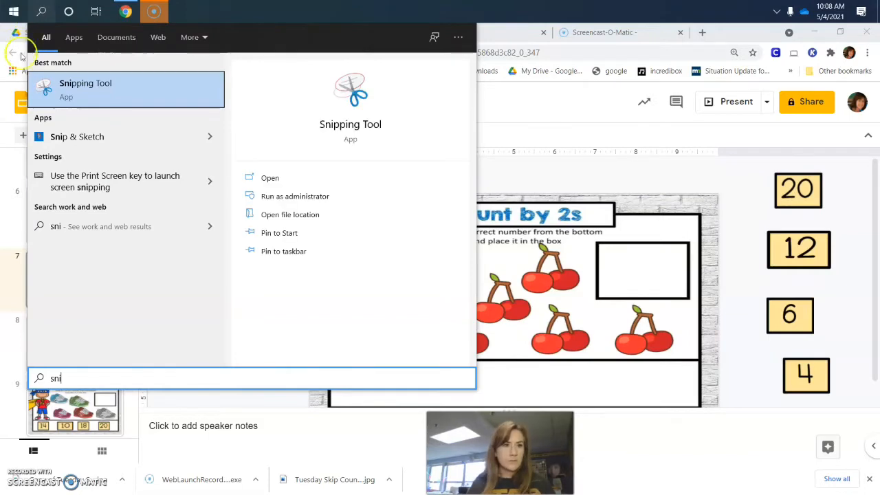
left_click(100, 97)
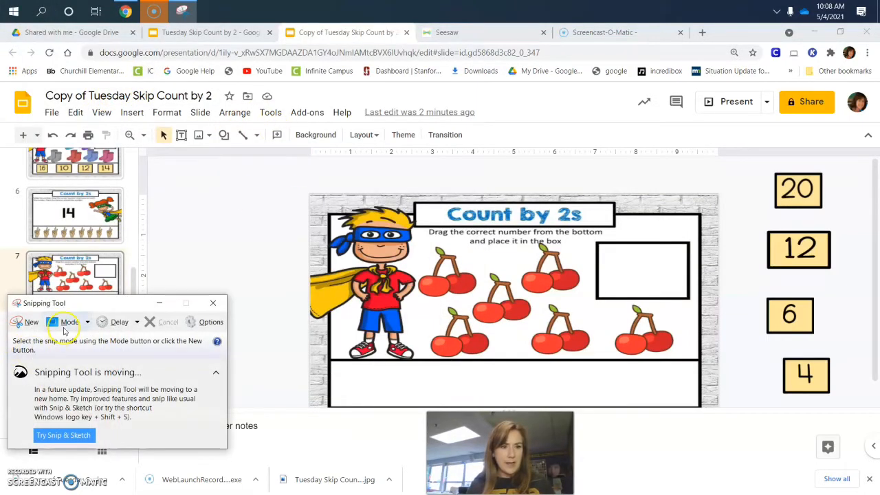
left_click_drag(84, 311, 204, 131)
Capture the 20 tile as a rectangular snip and save it to the Desktop as a JPEG file named 1.
left_click(191, 143)
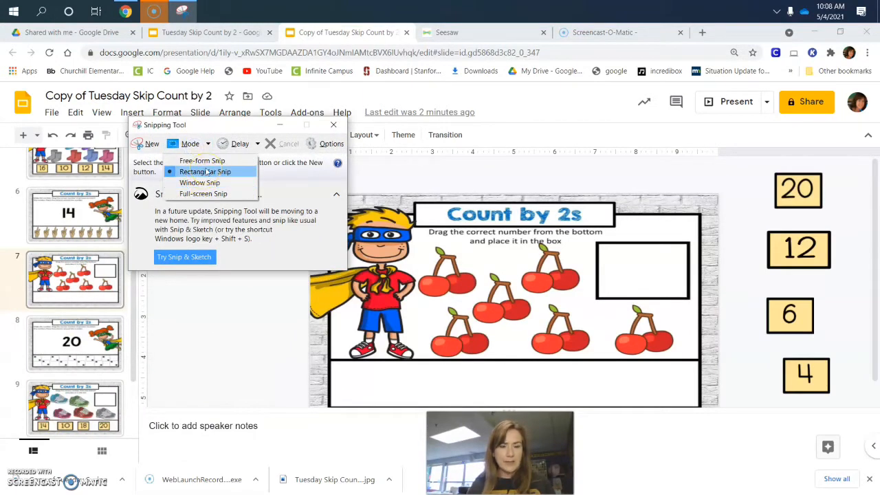
left_click(206, 172)
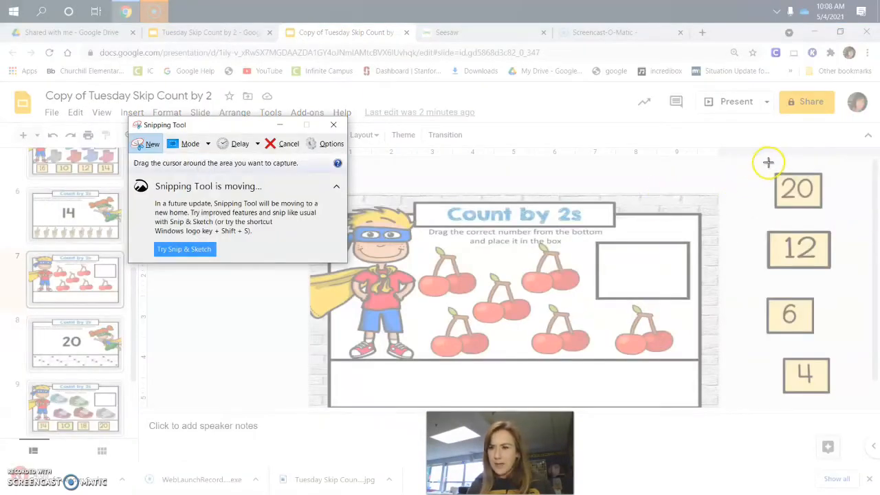
left_click_drag(771, 170, 824, 211)
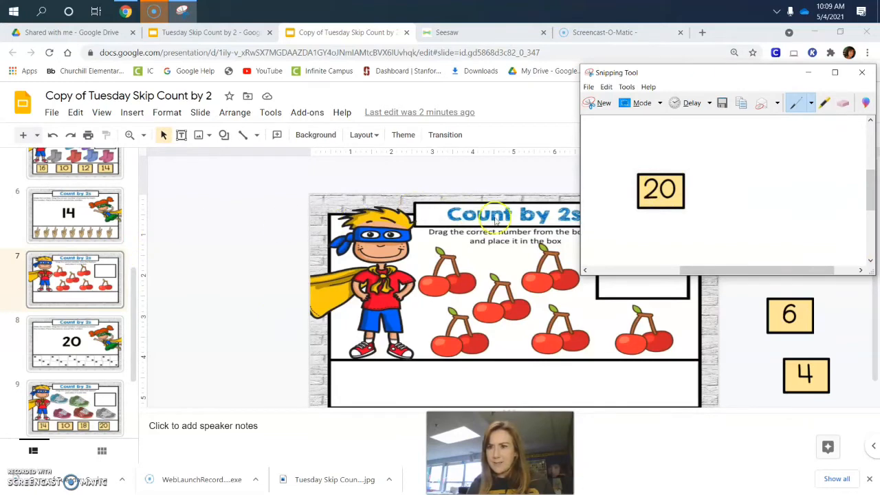
left_click(722, 104)
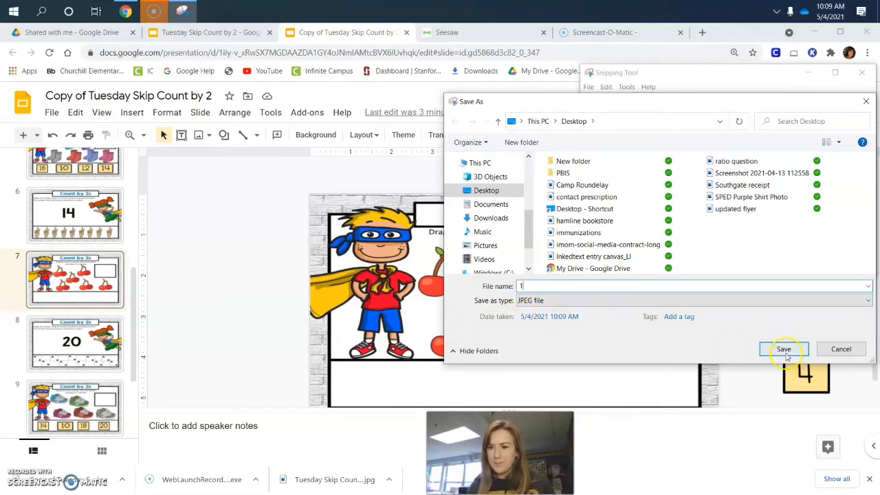
left_click(784, 351)
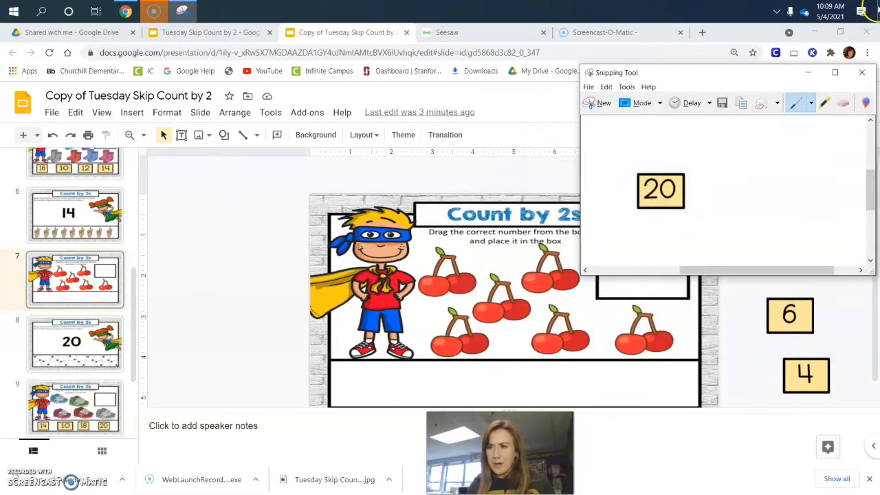
Capture the 12 tile as a rectangular snip and save it to the Desktop as a JPEG file named 2.
left_click(658, 103)
left_click(649, 129)
left_click_drag(760, 223, 839, 272)
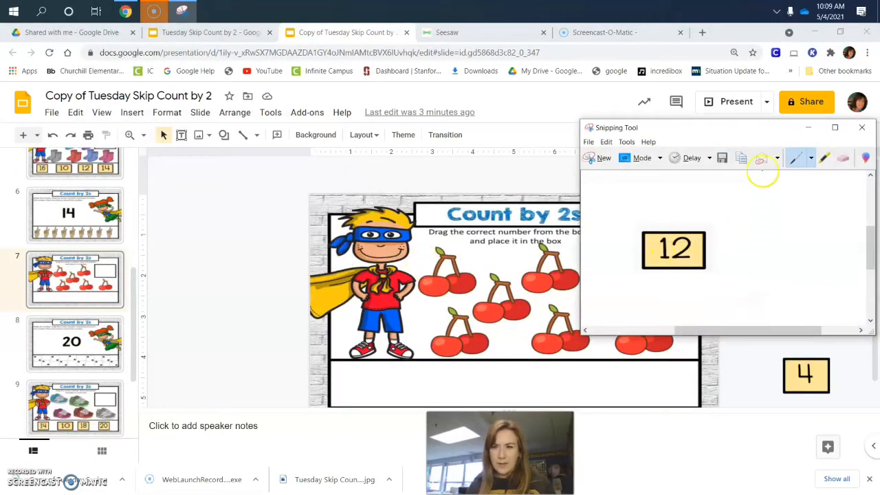
left_click(721, 157)
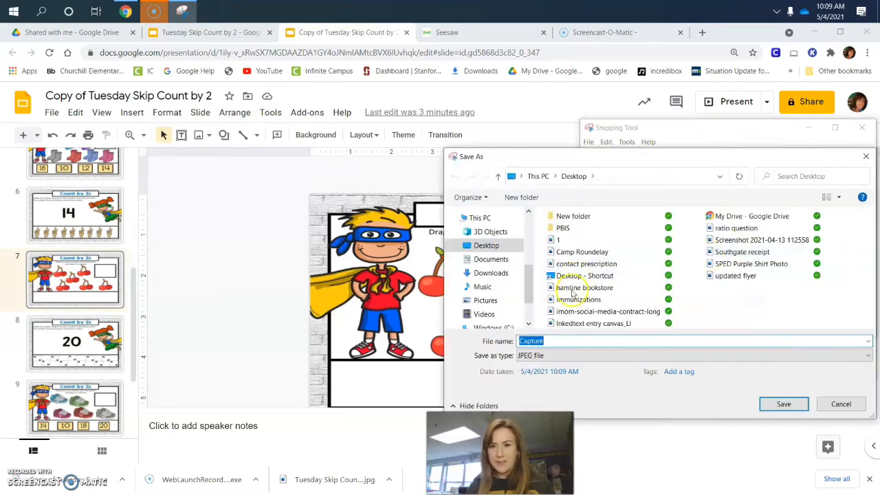
type("2")
left_click(777, 401)
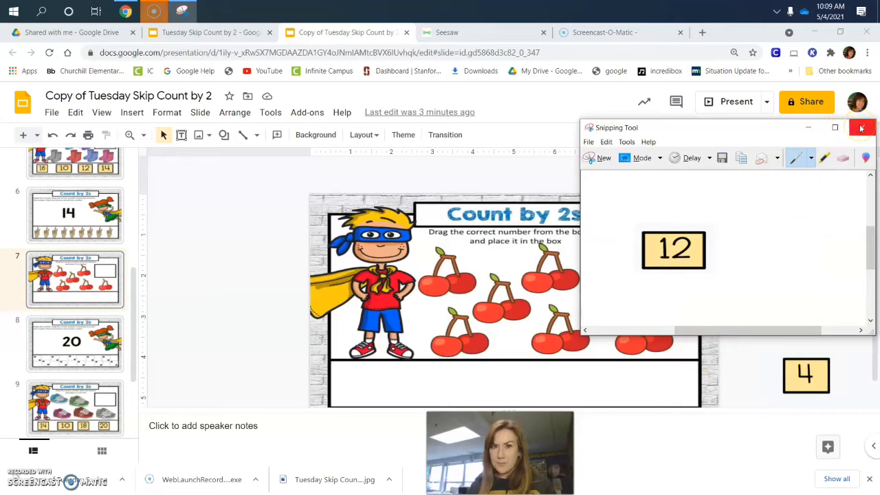
left_click(811, 132)
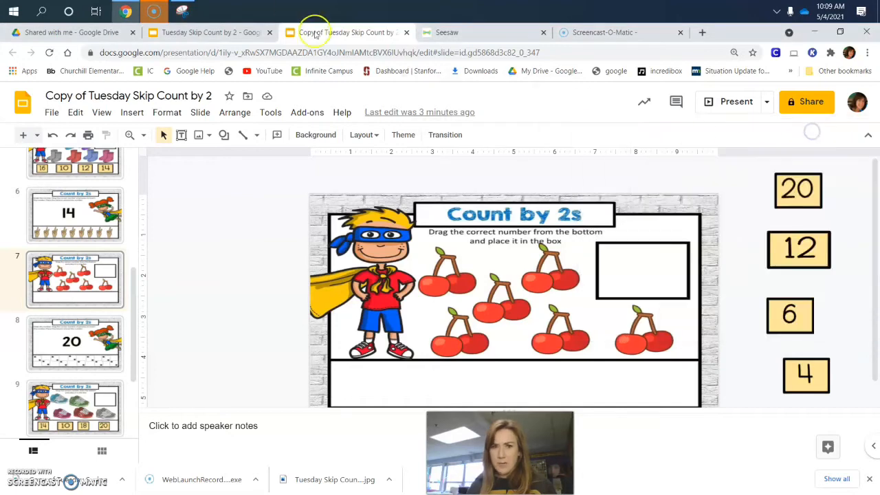
Capture the 6 tile as a rectangular snip and save it to the Desktop as a JPEG file named 3.
left_click(182, 11)
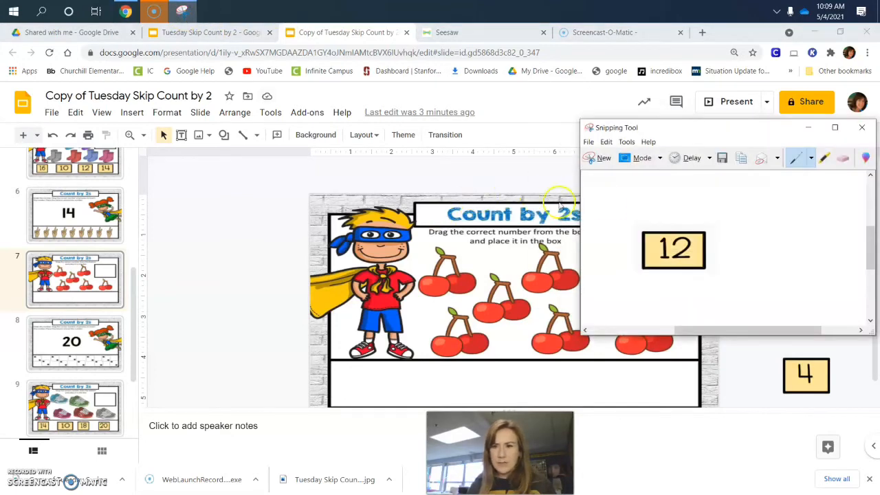
left_click(588, 156)
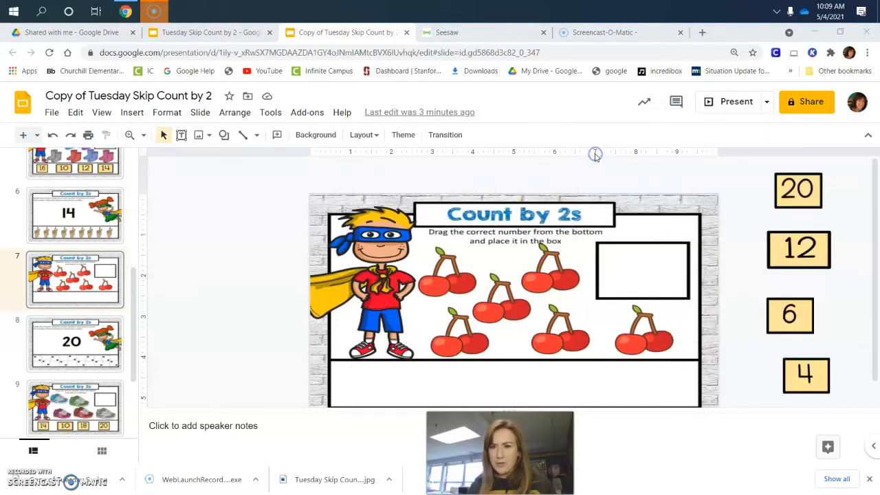
left_click(187, 144)
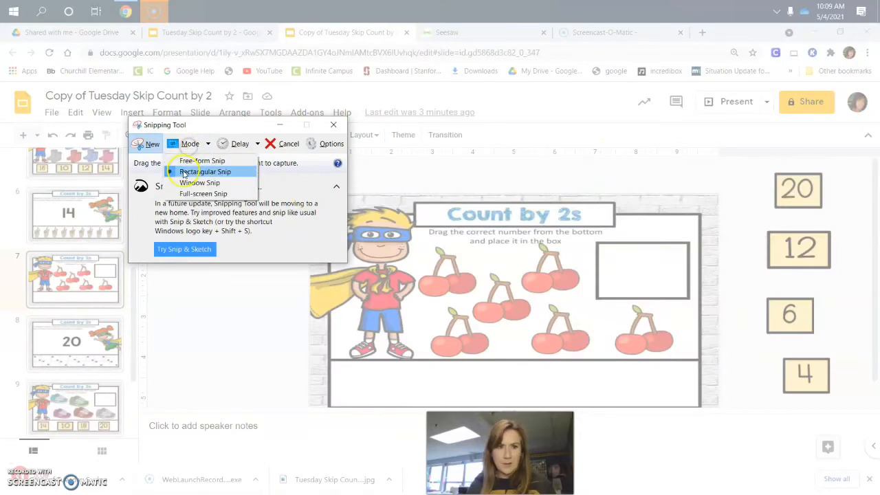
left_click(197, 171)
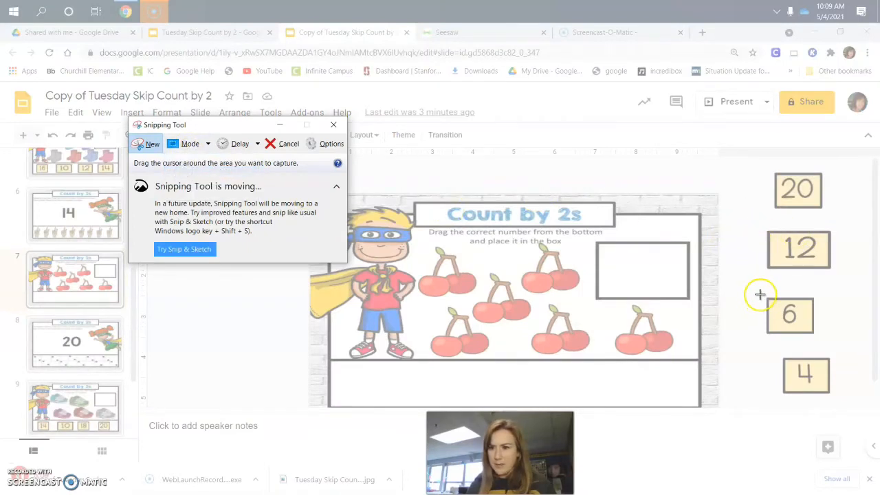
left_click_drag(766, 296, 813, 336)
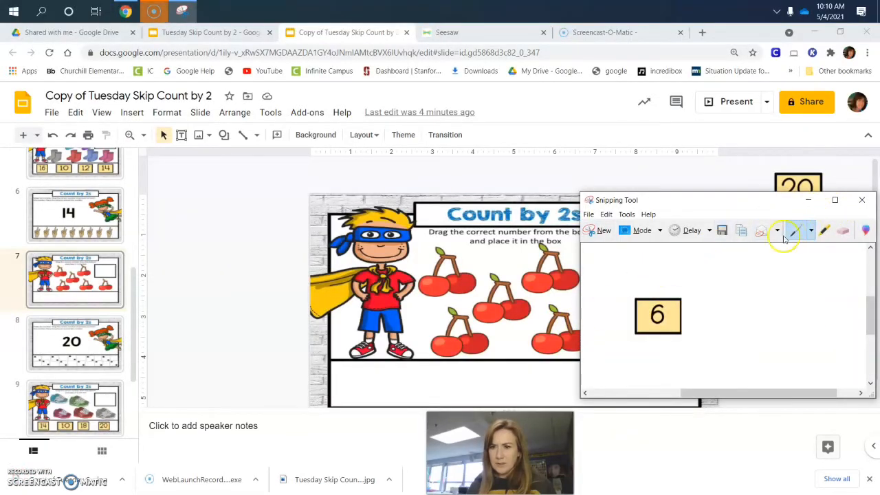
left_click(721, 231)
type("3")
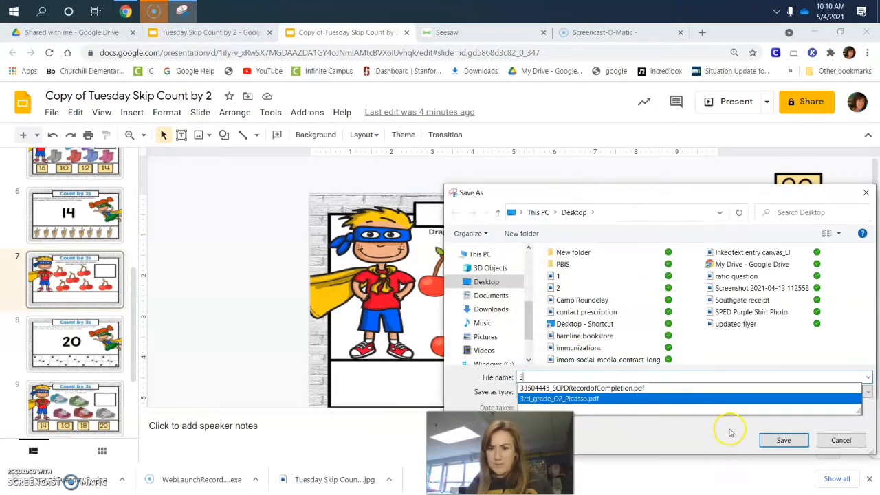
left_click(792, 445)
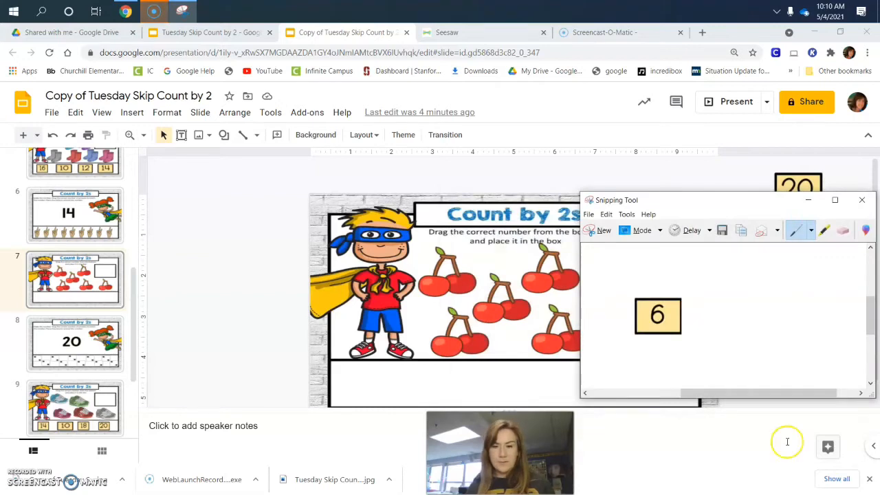
left_click(808, 227)
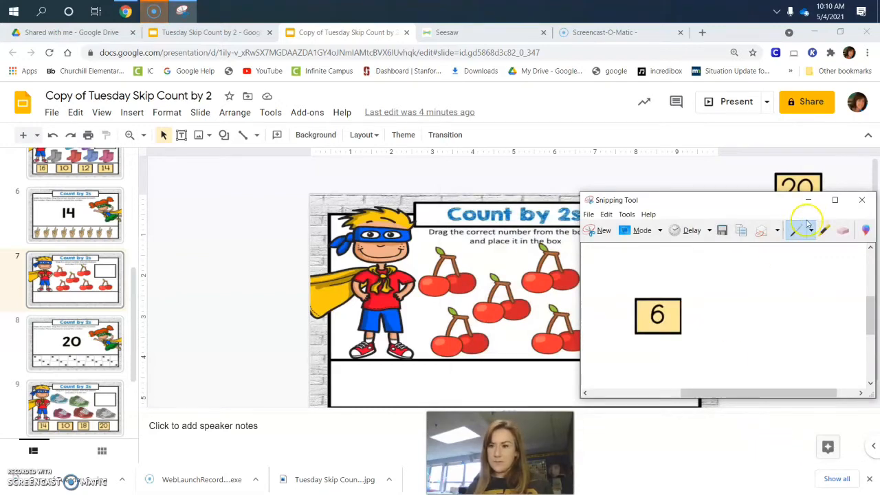
Capture the 4 tile as a rectangular snip and save it to the Desktop as a JPEG file named 4.
left_click(598, 230)
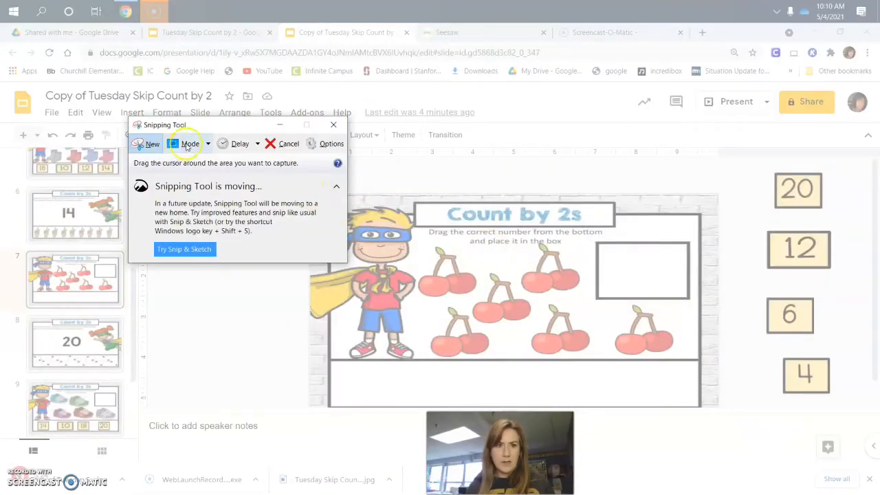
left_click(190, 144)
left_click(196, 172)
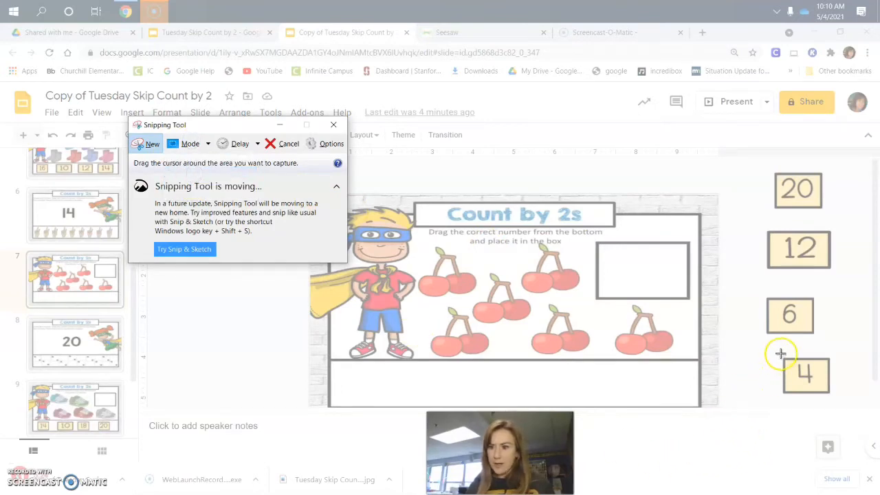
left_click_drag(780, 355, 832, 396)
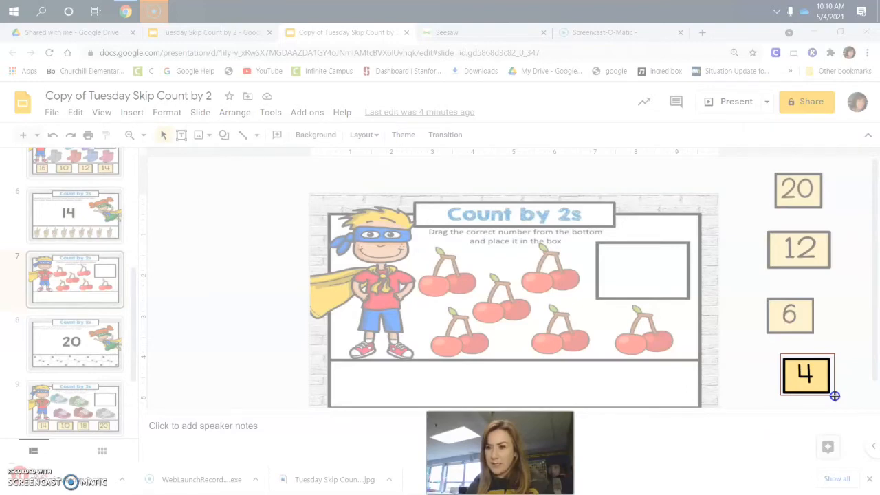
left_click_drag(833, 396, 835, 397)
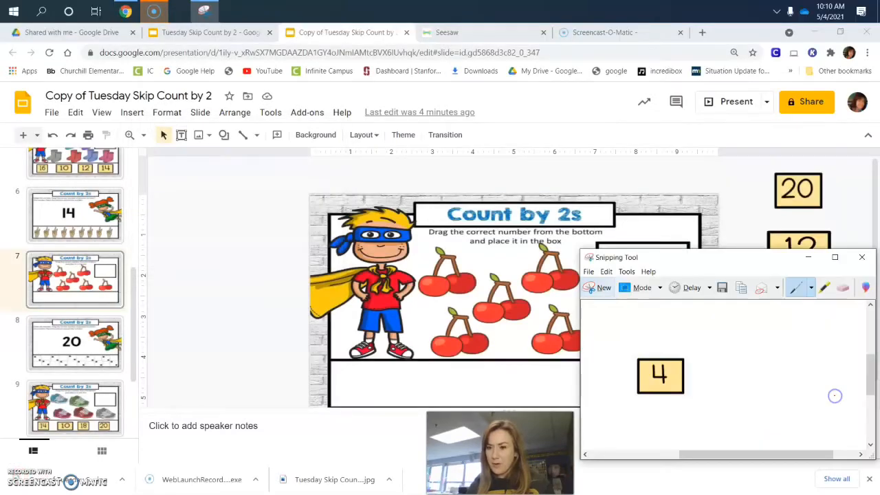
left_click(721, 288)
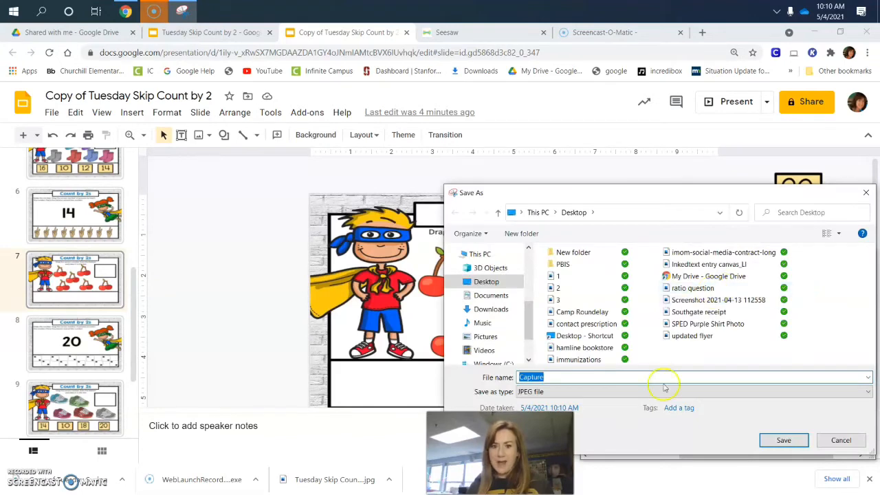
type("4")
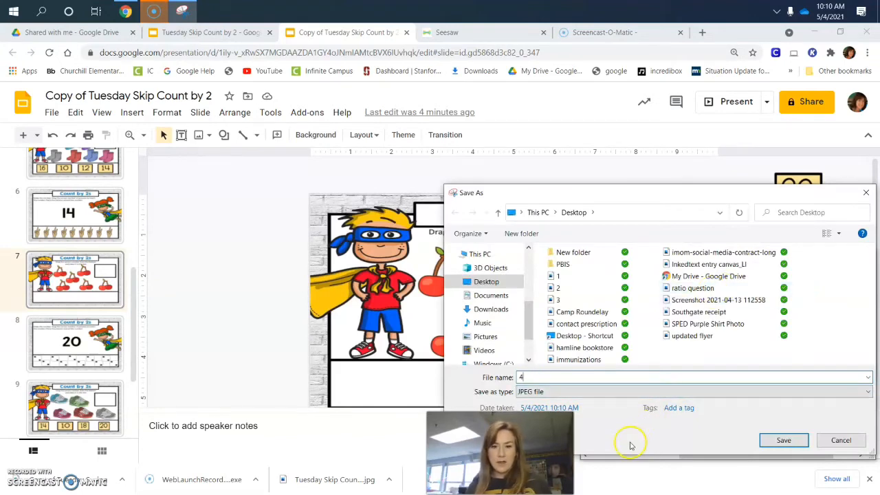
left_click(769, 437)
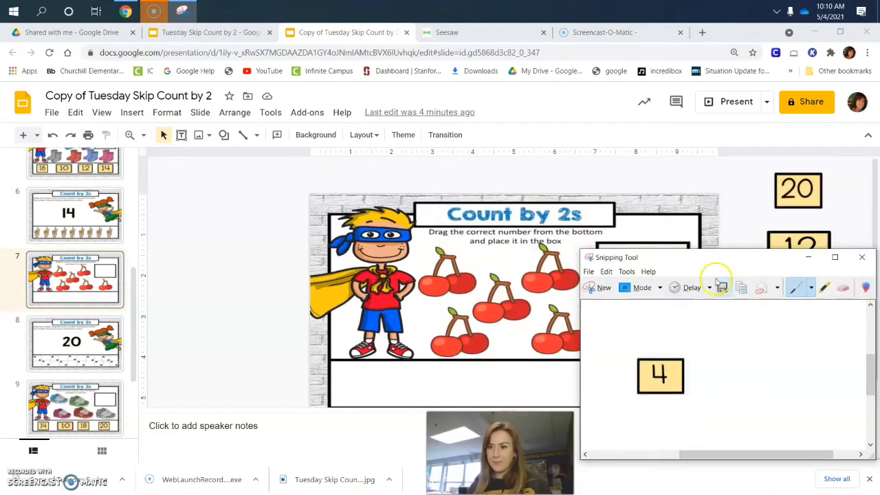
left_click(807, 257)
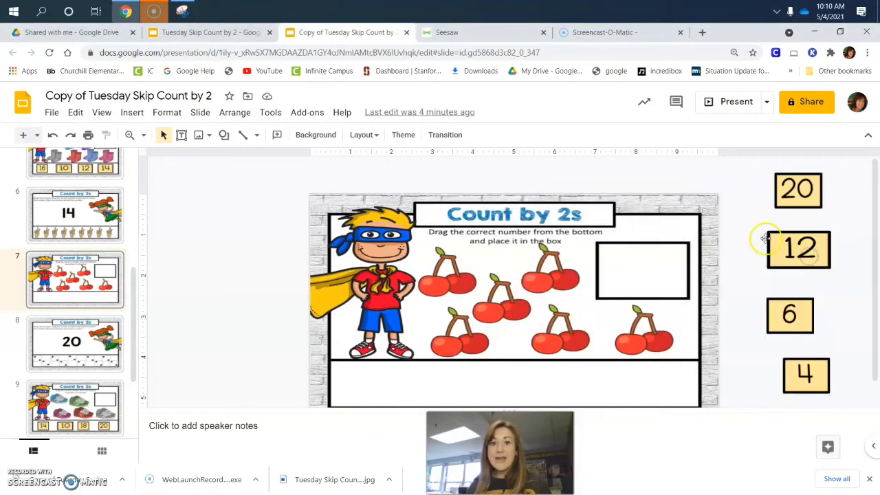
Switch to Seesaw and upload the tile images 1, 2, 3 and 4 from the Desktop onto the Count by 2s page.
left_click(452, 32)
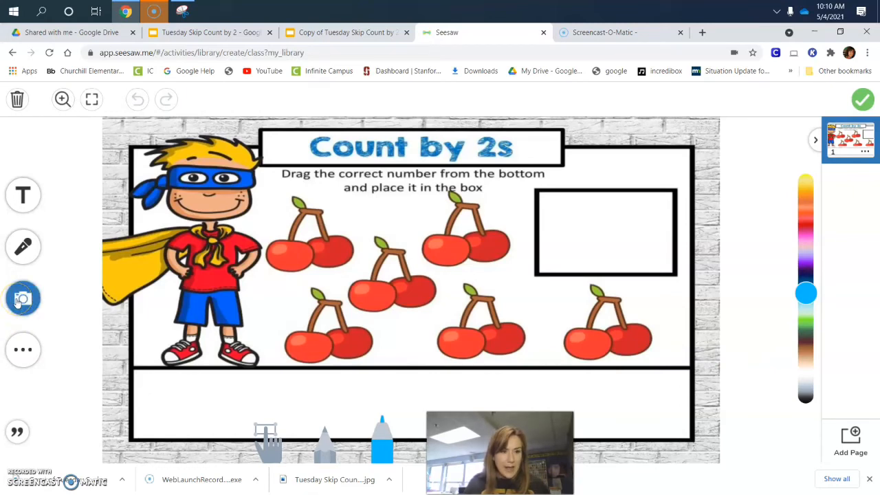
left_click(18, 302)
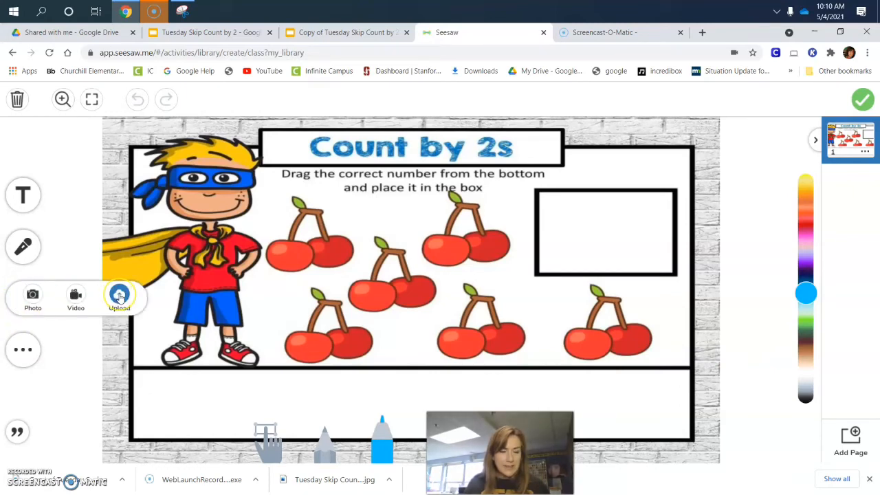
left_click(119, 296)
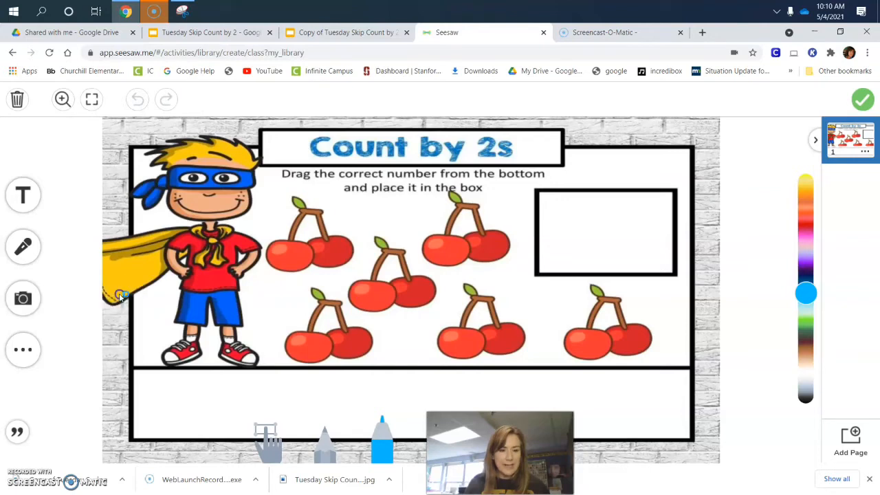
left_click(52, 139)
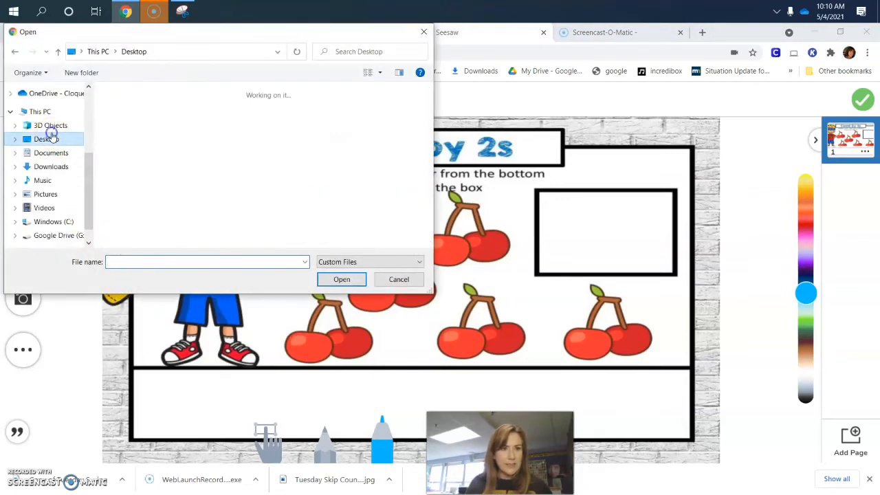
left_click(122, 116)
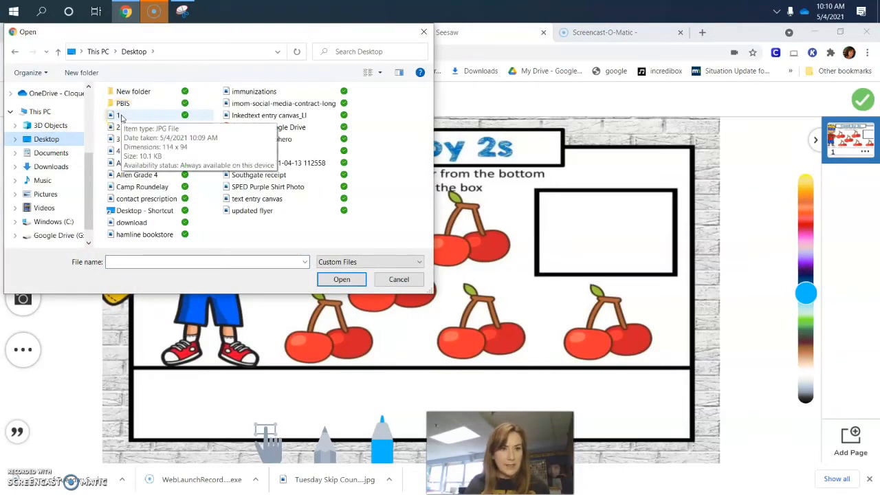
left_click(120, 116)
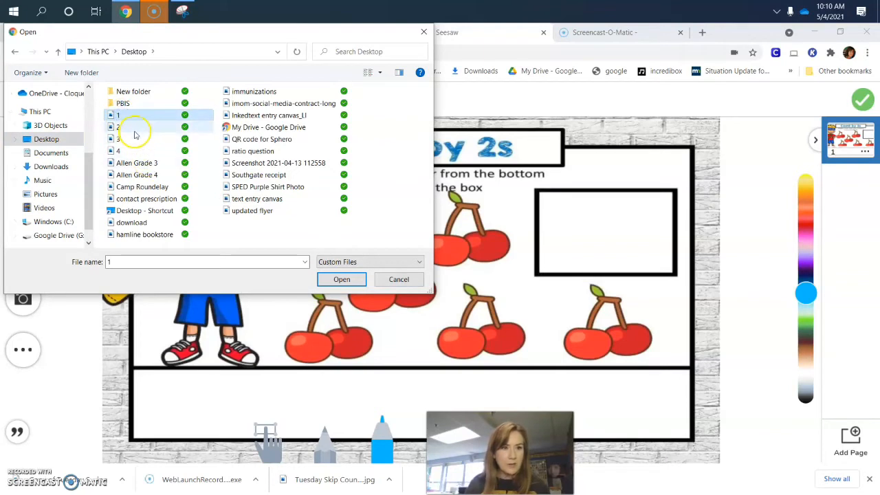
left_click(132, 128, "ctrl")
left_click(133, 139, "ctrl")
left_click(134, 150, "ctrl")
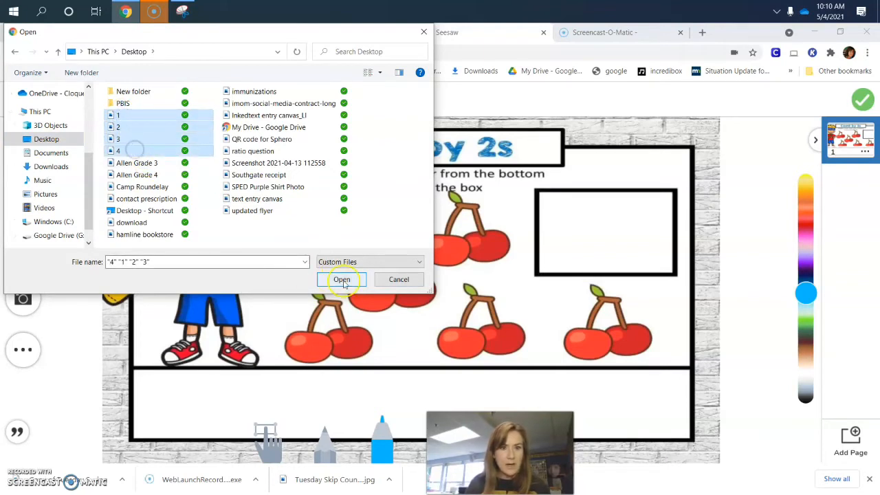
left_click(342, 279)
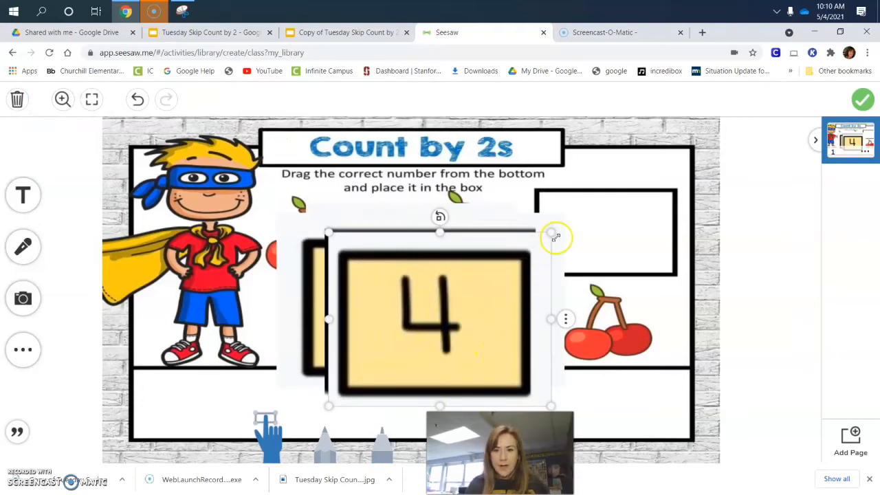
Shrink the 4, 6, 12 and 20 tile images and place them in that order in the empty strip below the cherries.
left_click_drag(555, 236, 218, 376)
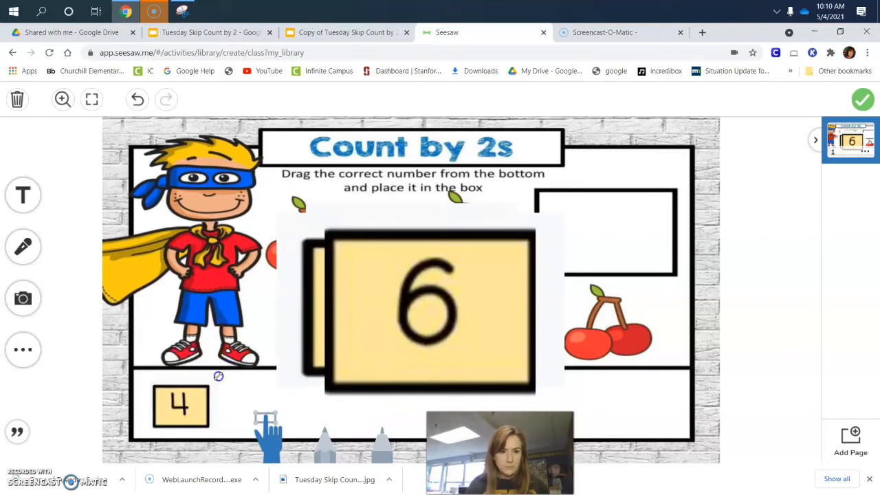
left_click(450, 320)
left_click_drag(542, 218, 310, 398)
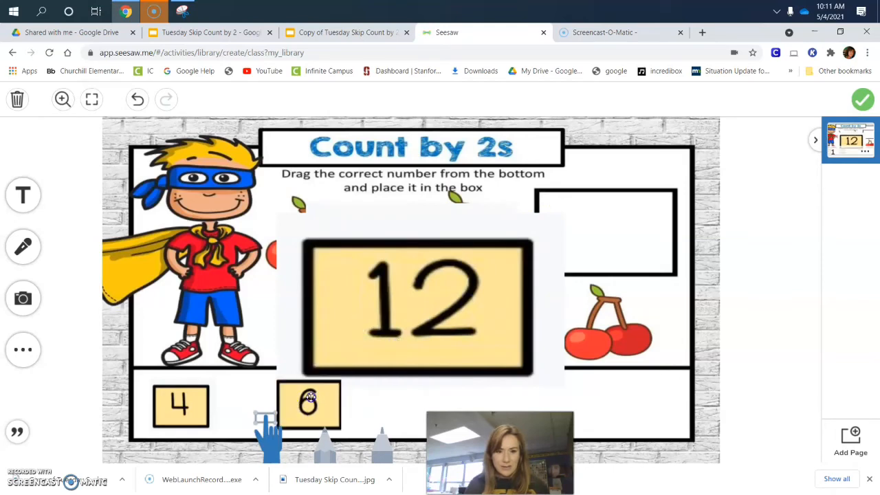
left_click(542, 248)
left_click_drag(564, 212, 448, 389)
left_click(452, 310)
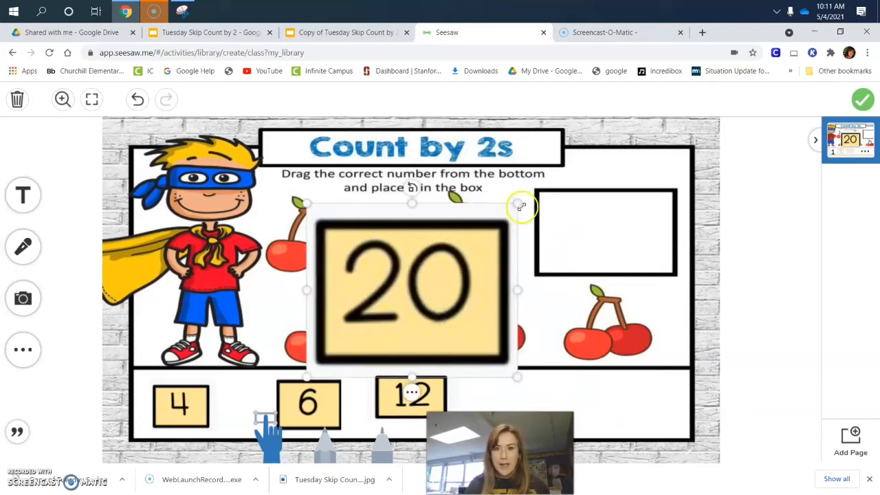
left_click_drag(522, 206, 562, 393)
left_click(342, 340)
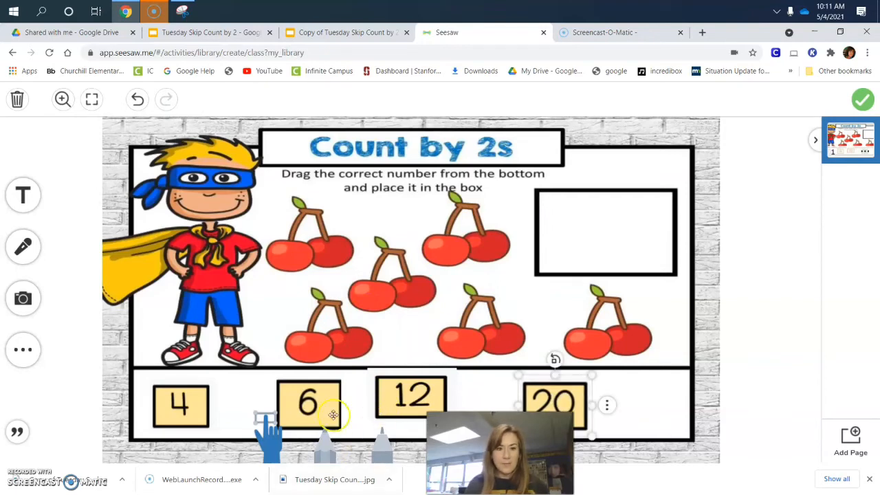
Space the 4, 6, 12 and 20 tiles evenly across the strip below the cherries and attach the page to the activity.
left_click_drag(202, 409, 242, 408)
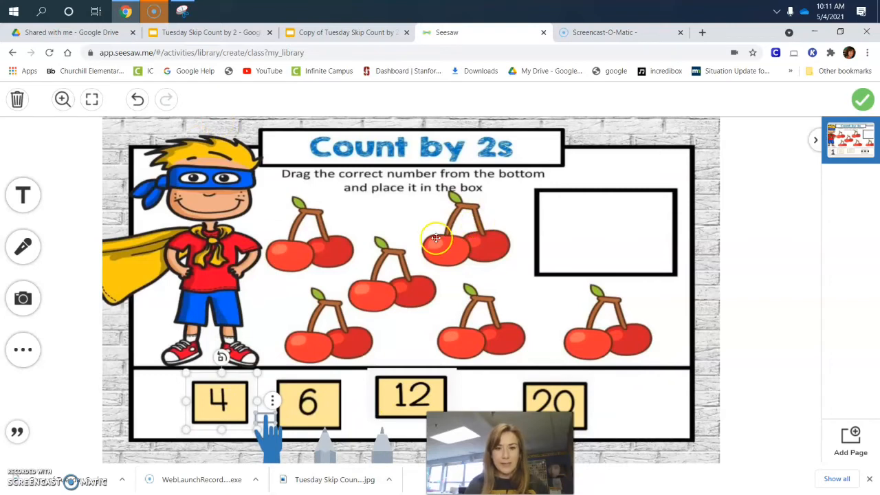
left_click_drag(323, 404, 343, 405)
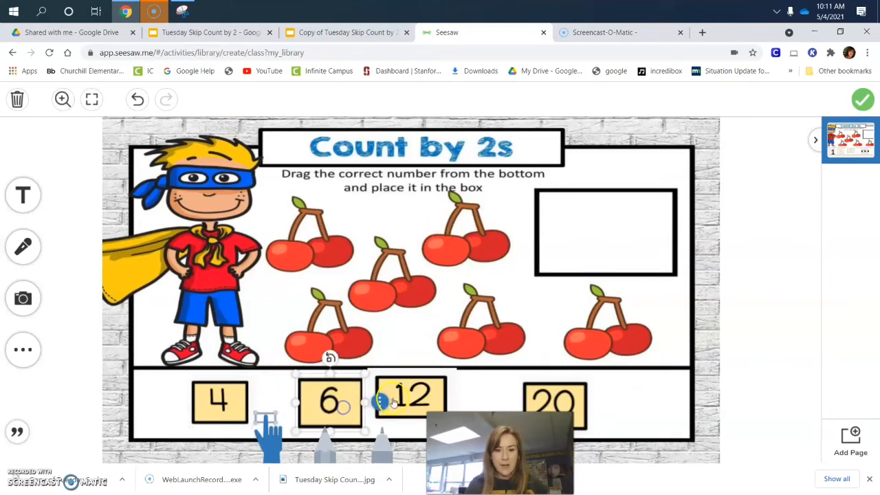
left_click_drag(402, 403, 405, 425)
left_click(615, 404)
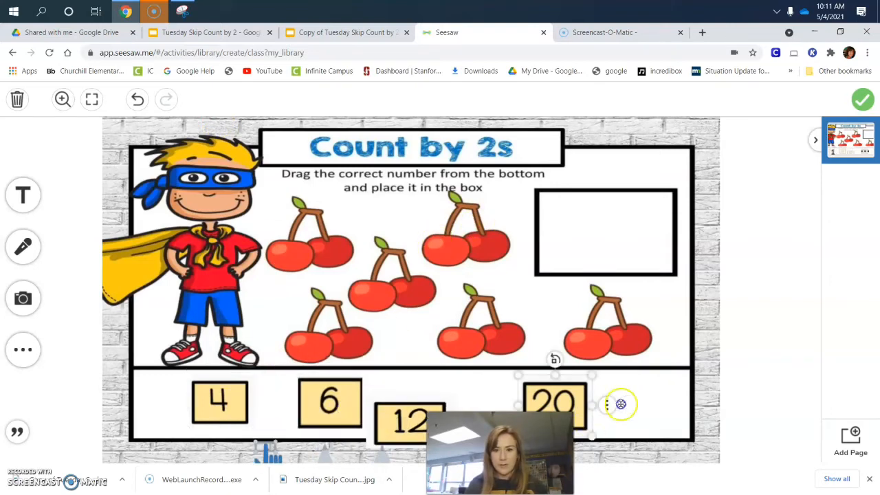
left_click_drag(621, 404, 663, 404)
left_click_drag(410, 423, 436, 404)
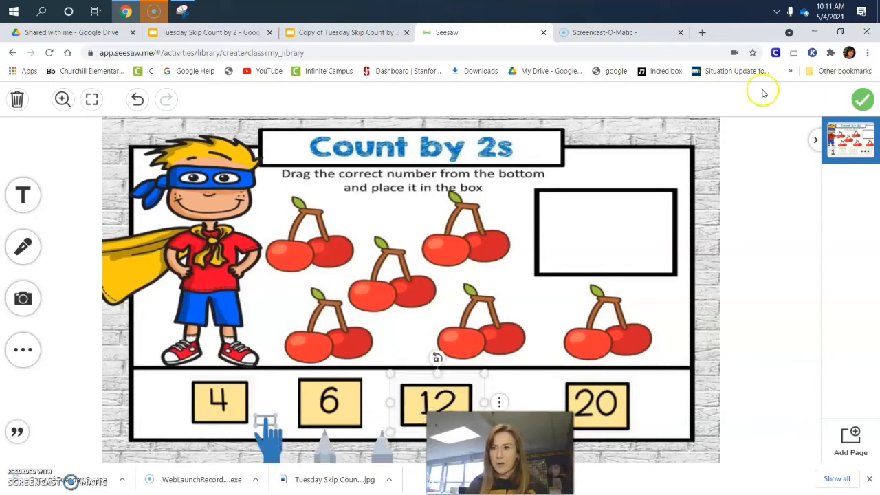
left_click(860, 101)
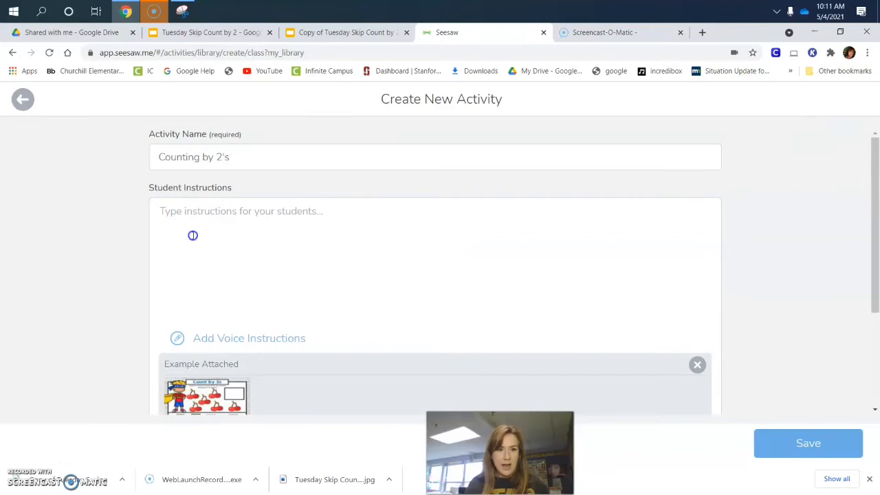
left_click(193, 235)
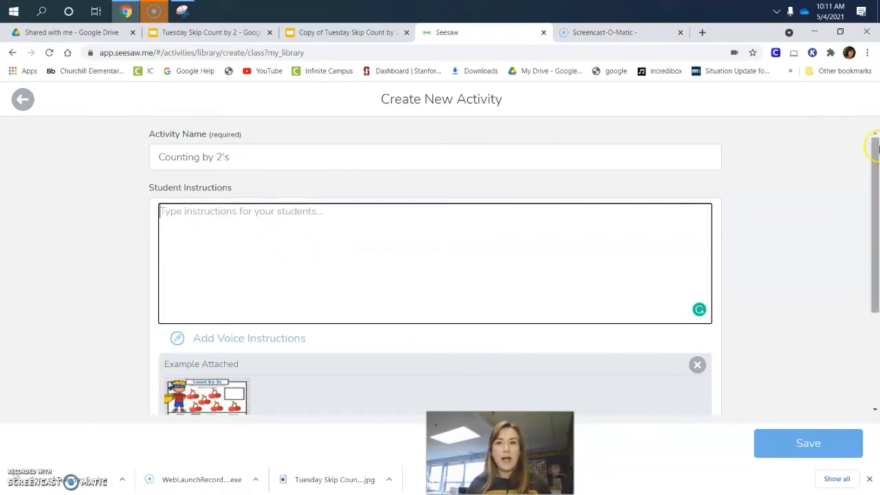
Search Google Images in a new tab for "seesaw directions symbols" and preview the Seesaw Icon Shortcuts chart from help.seesaw.me.
left_click(701, 33)
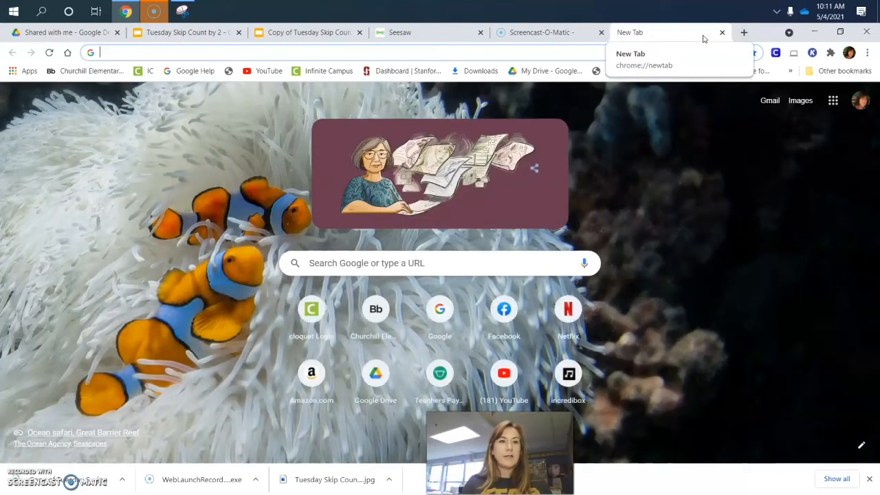
type("seesa")
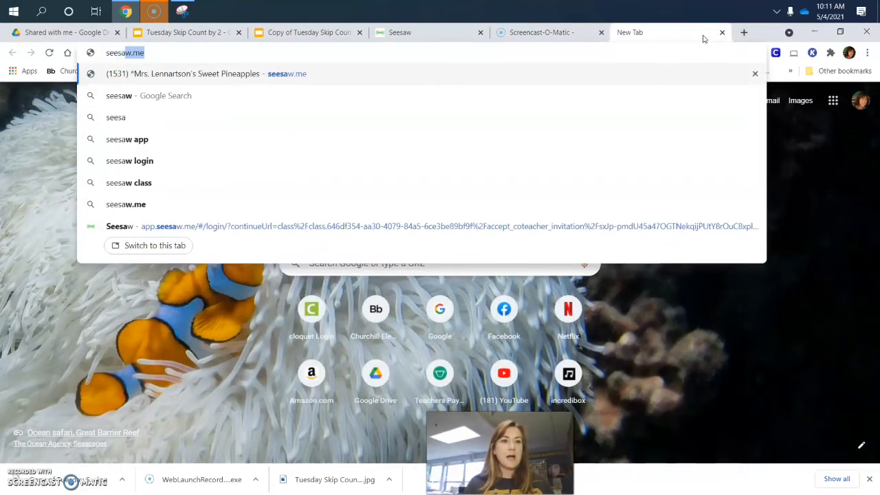
type("w directions s")
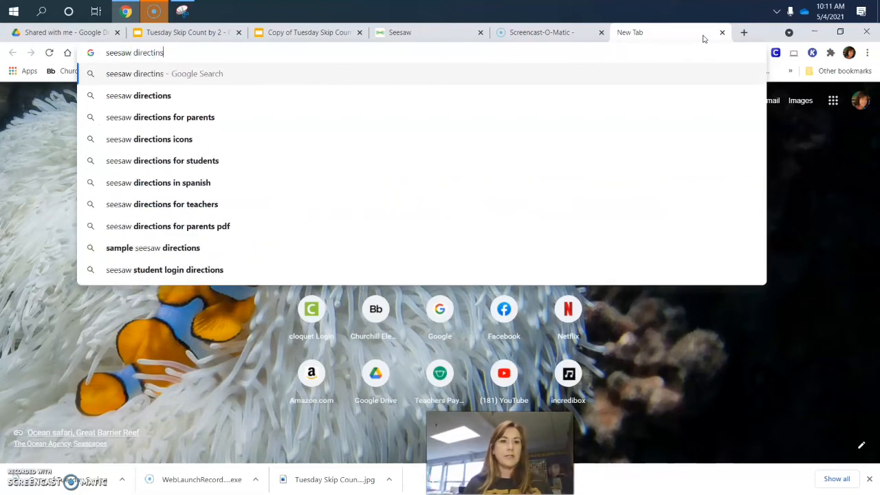
type("ymbols")
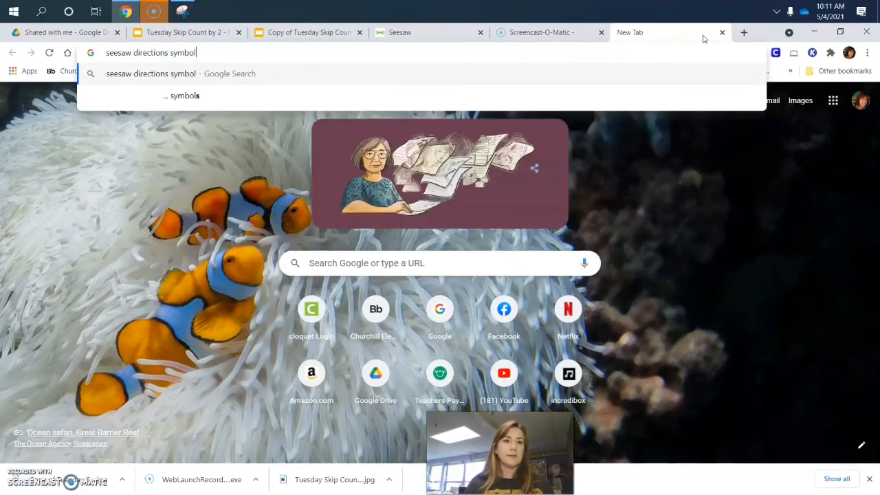
key("Return")
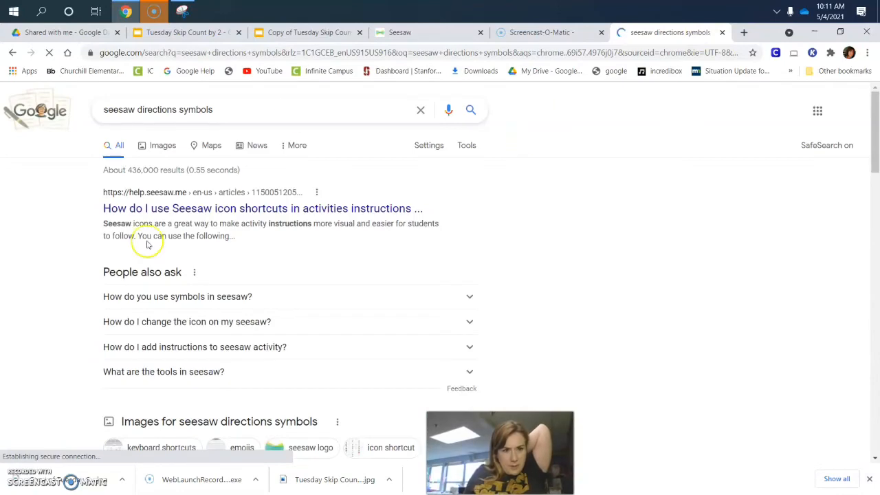
left_click(162, 145)
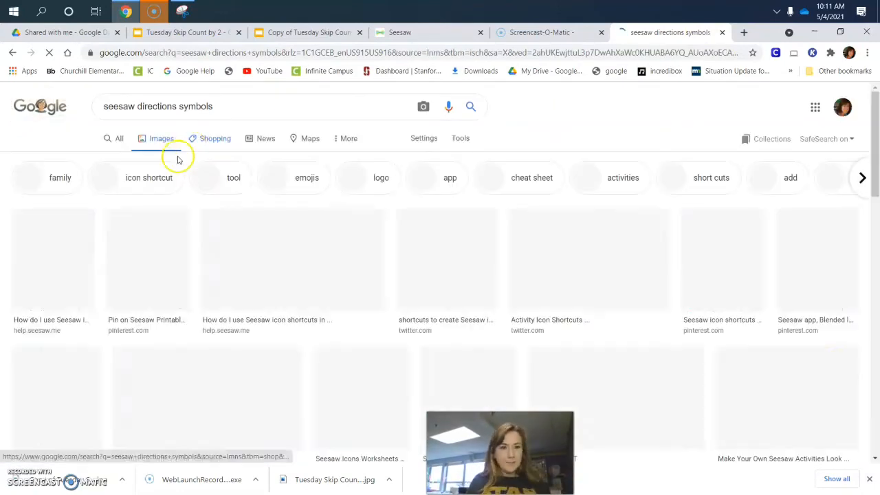
left_click(60, 284)
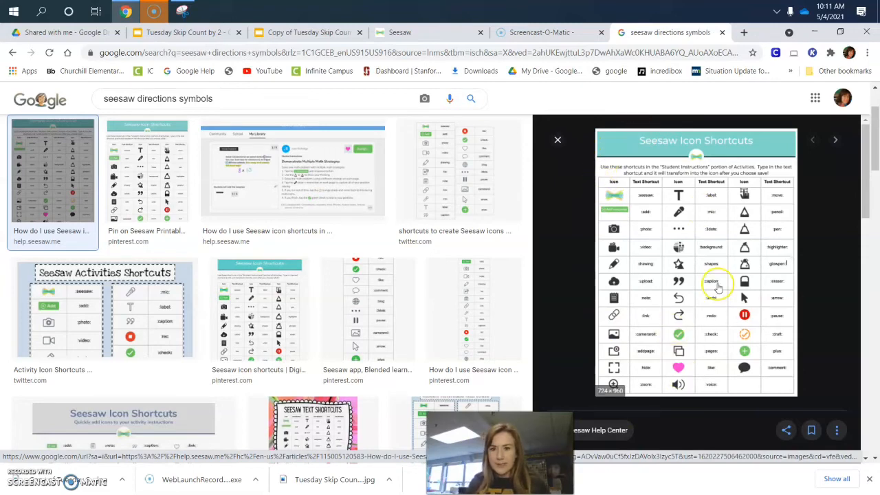
Open the Seesaw help article on icon shortcuts and examine its table of text shortcuts for activity instructions.
left_click(716, 286)
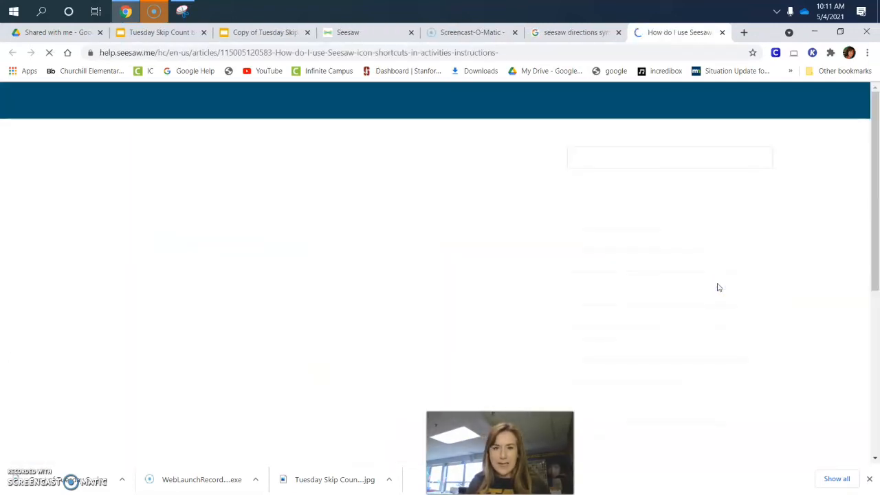
scroll(385, 278, "down", 2)
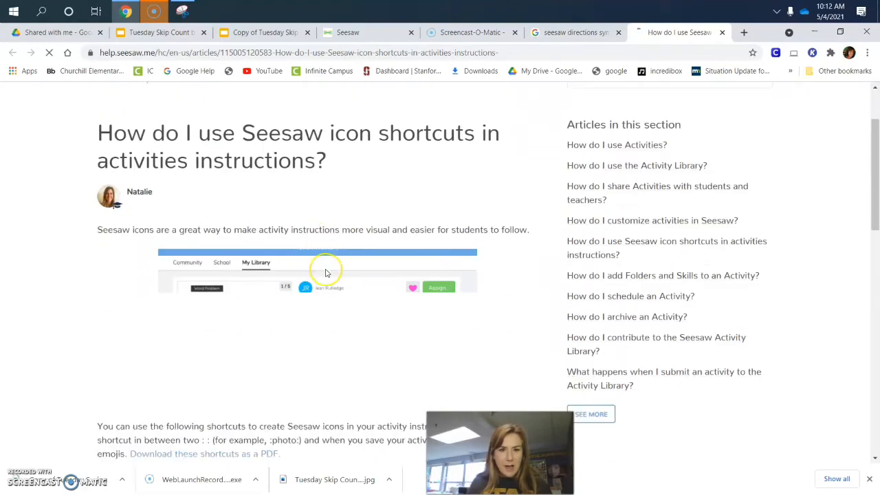
scroll(326, 273, "down", 1)
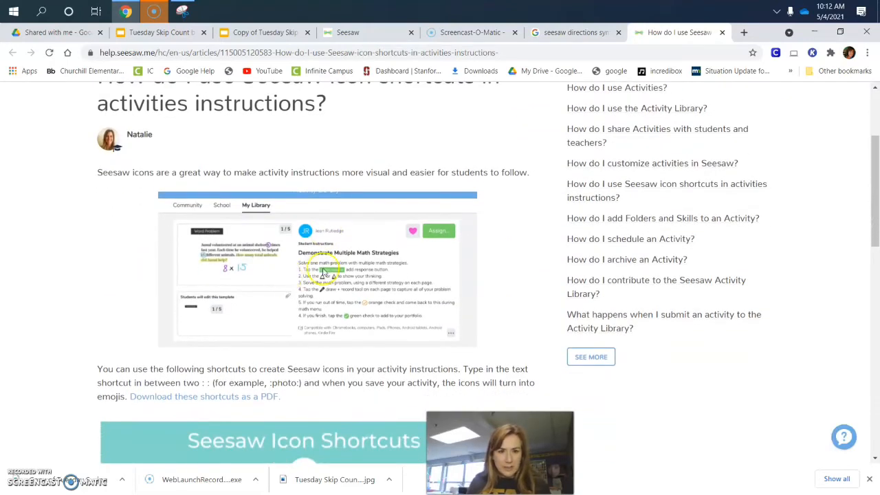
scroll(301, 289, "down", 4)
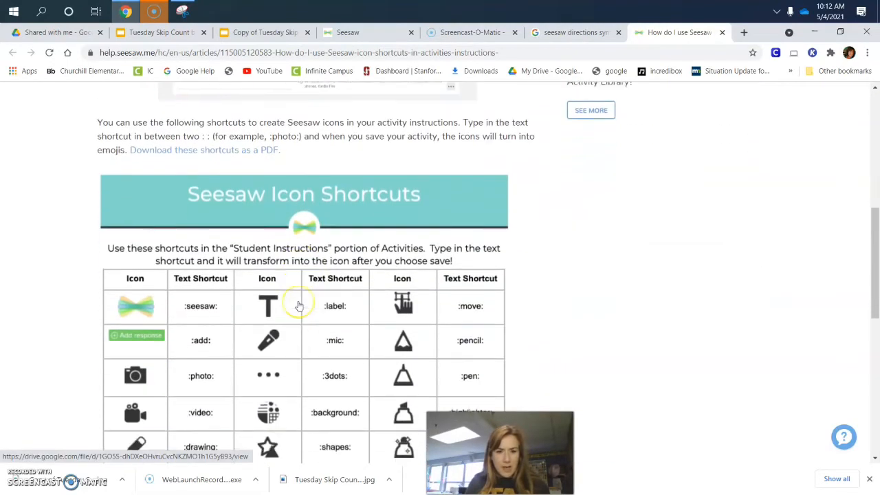
scroll(299, 306, "down", 1)
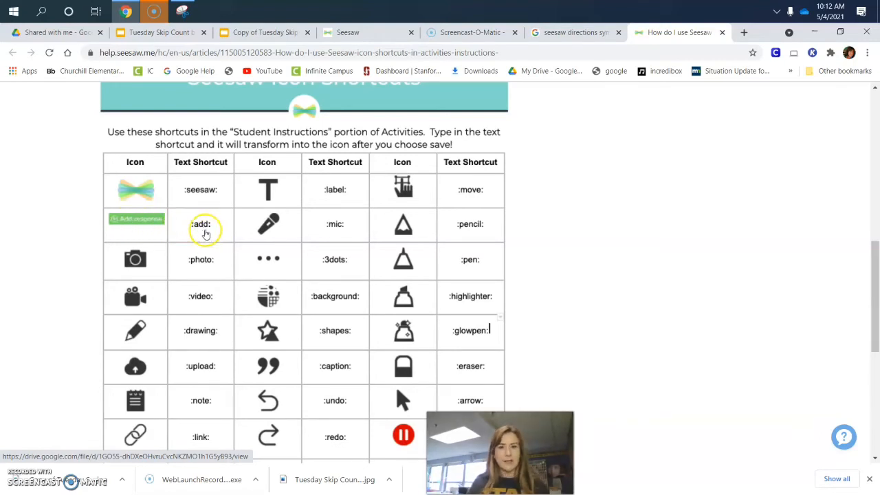
Write the student instructions "Click :add:" and ":move: the correct number into the box" on separate lines, checking the shortcut table for the codes.
left_click(374, 32)
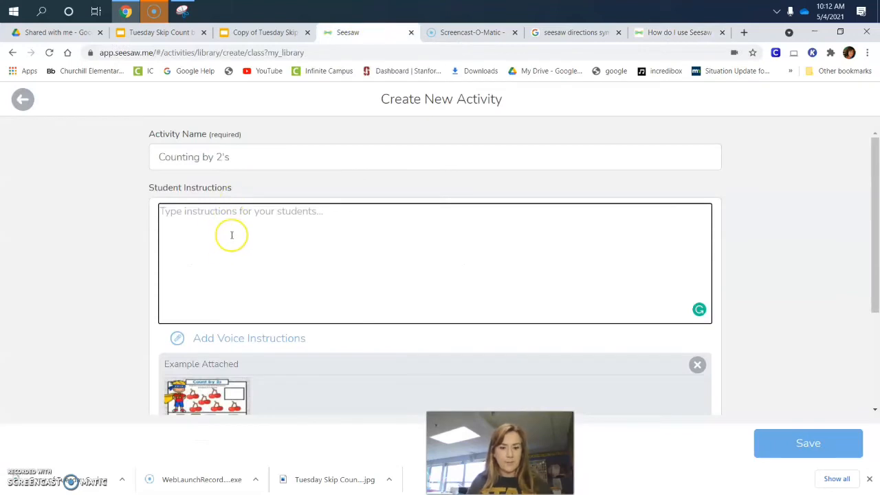
type("Click :add:")
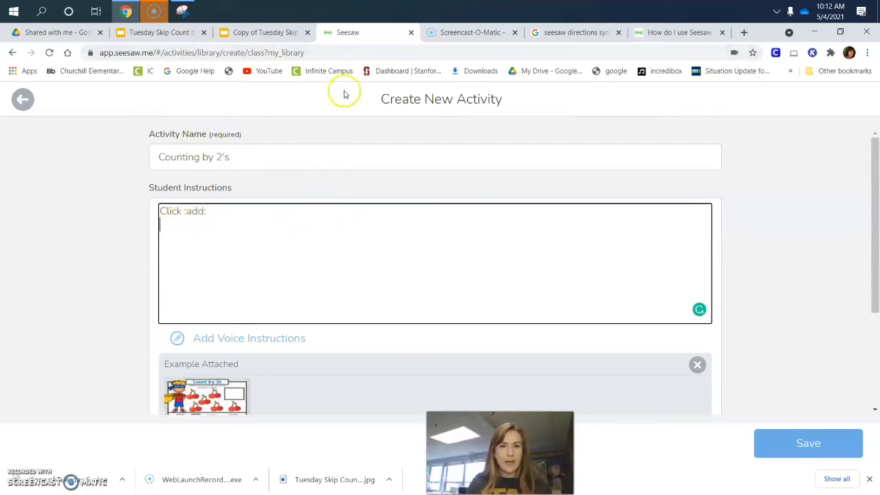
left_click(673, 32)
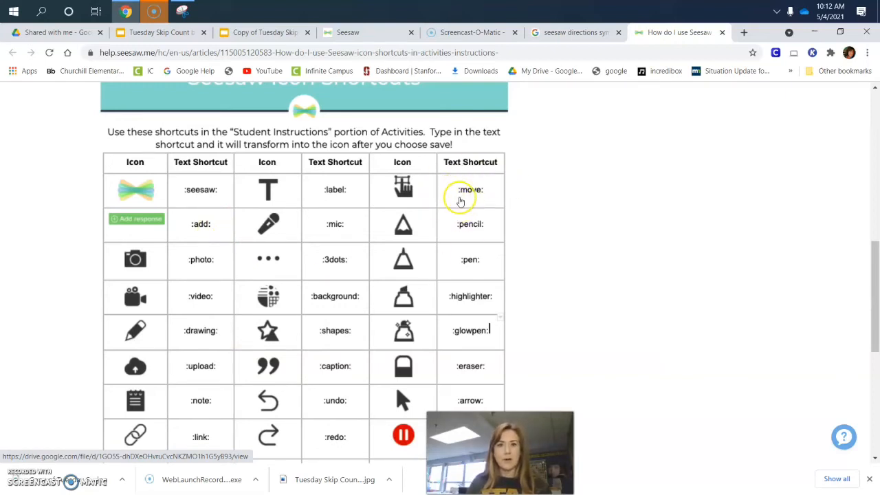
left_click(348, 33)
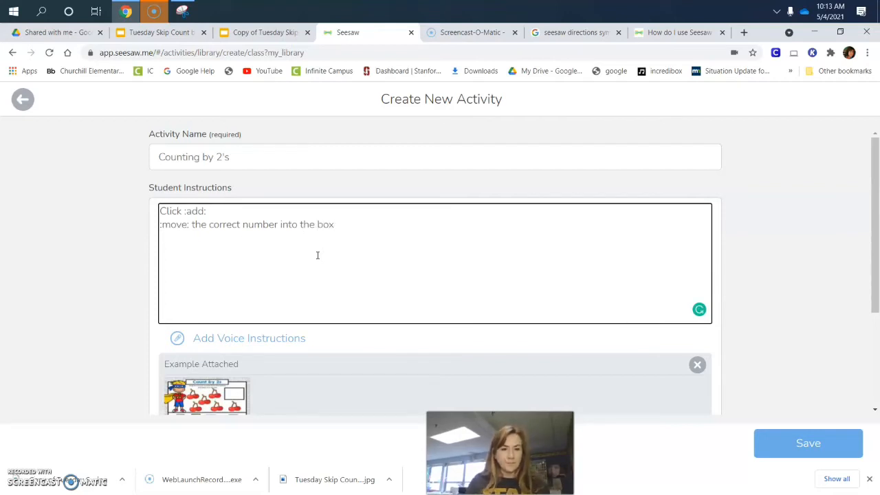
Look up the microphone shortcut and add the instruction line "Click the :mic: to record your voice reading the number.".
left_click(666, 34)
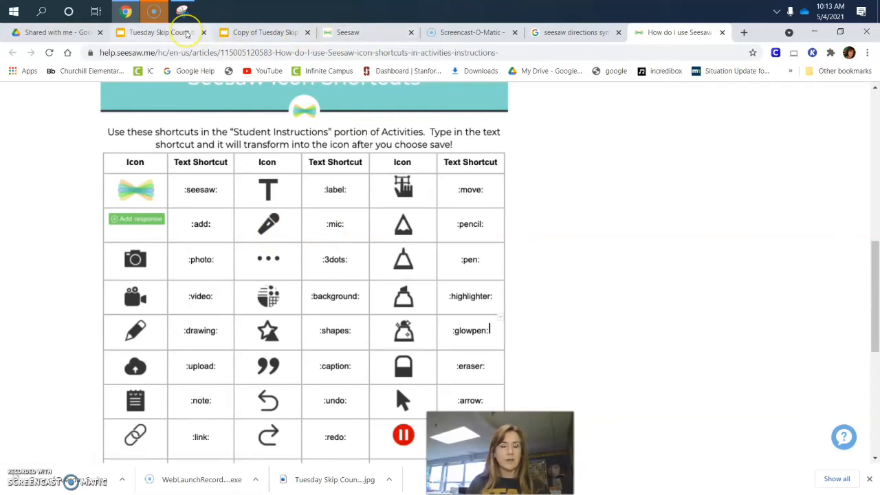
left_click(466, 32)
left_click(371, 32)
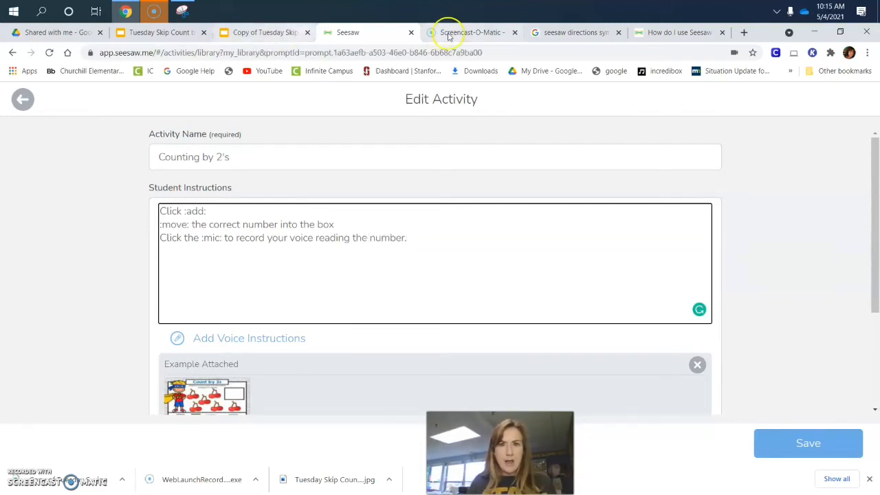
Find the green check mark's shortcut in the table and add the instruction line "Click the :check: when you are done.".
left_click(662, 33)
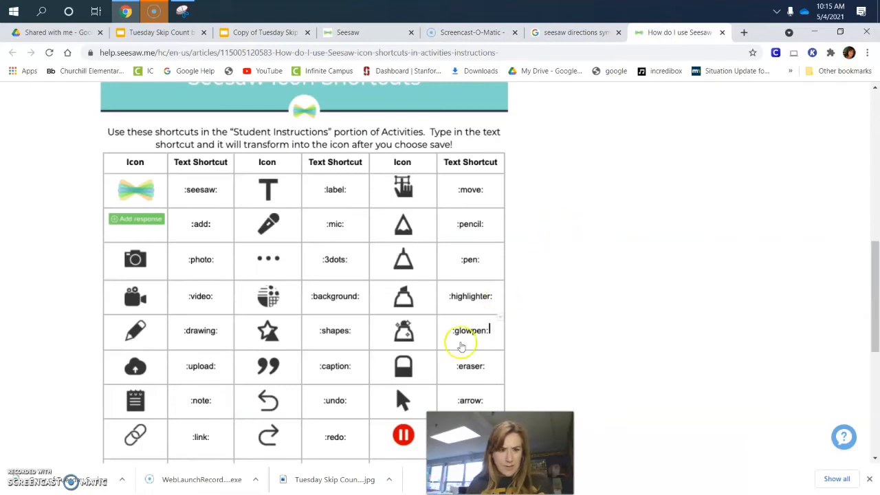
left_click_drag(467, 440, 674, 332)
scroll(435, 351, "down", 5)
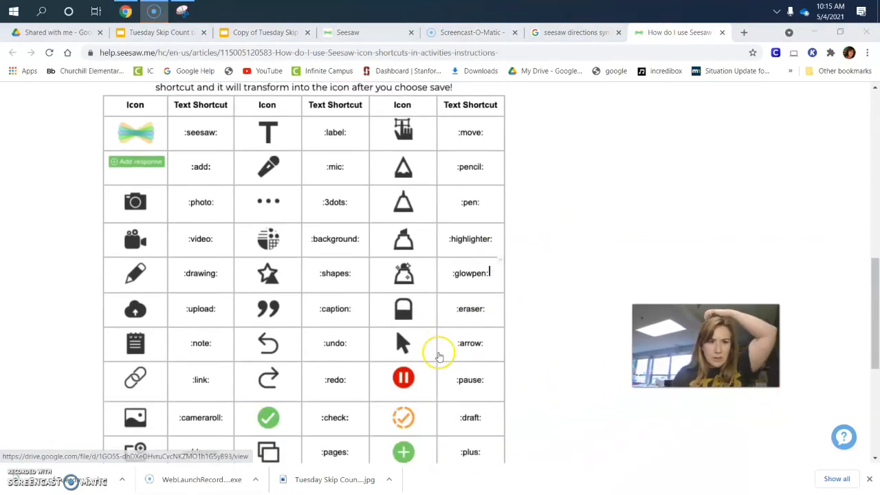
scroll(435, 358, "down", 2)
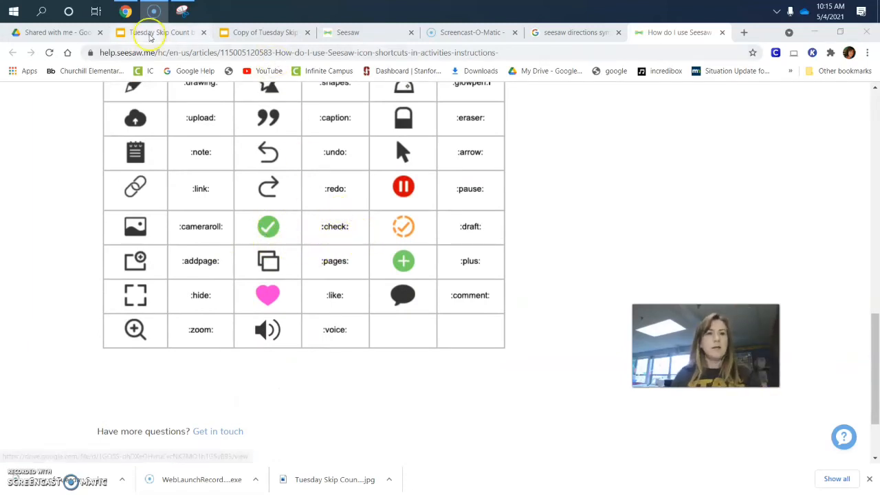
left_click(573, 33)
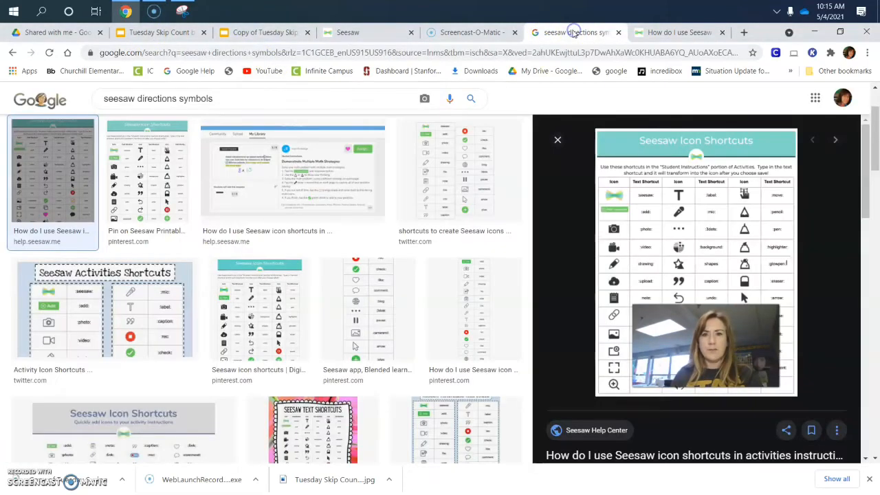
left_click(343, 32)
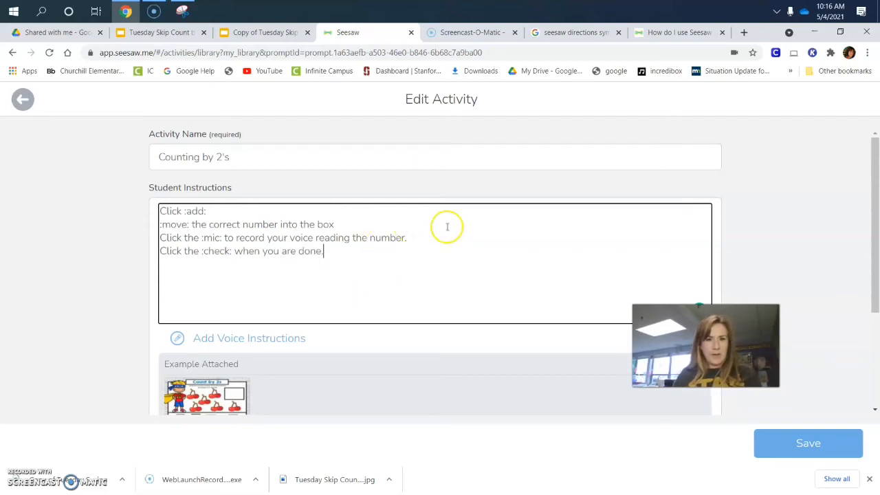
Add a period after "box" in the :move: line and save the Counting by 2's activity.
left_click(348, 217)
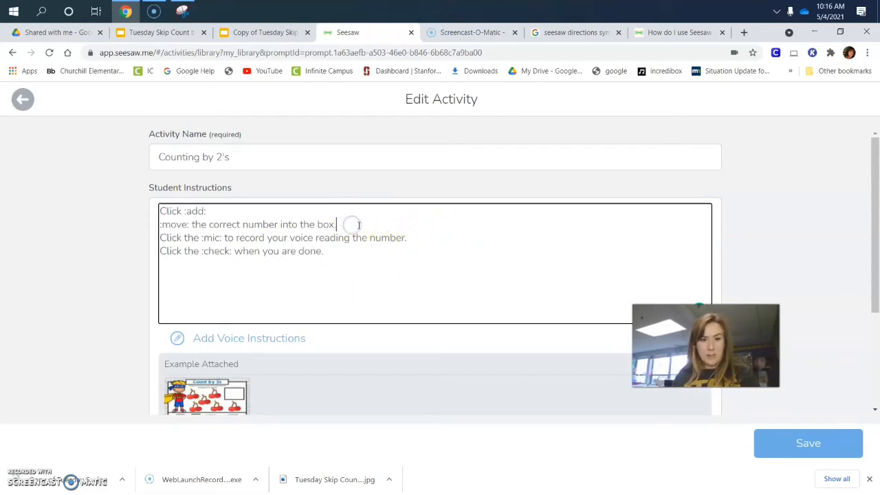
type(".")
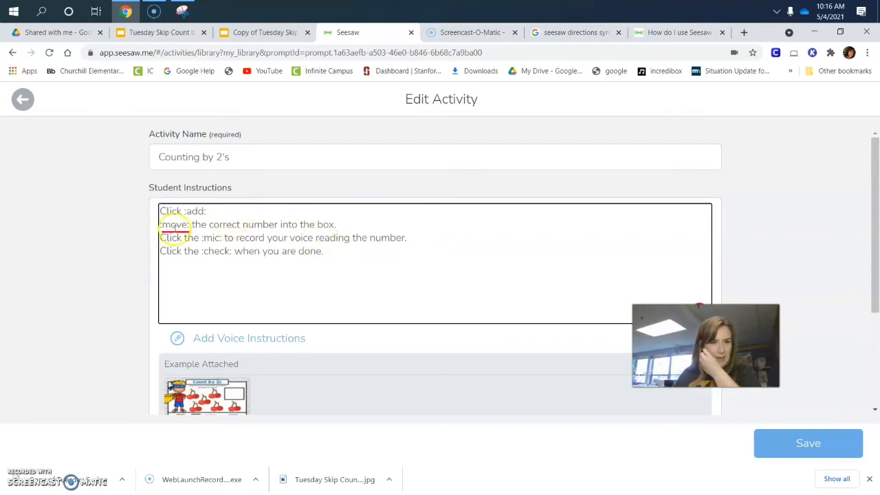
mouse_move(176, 227)
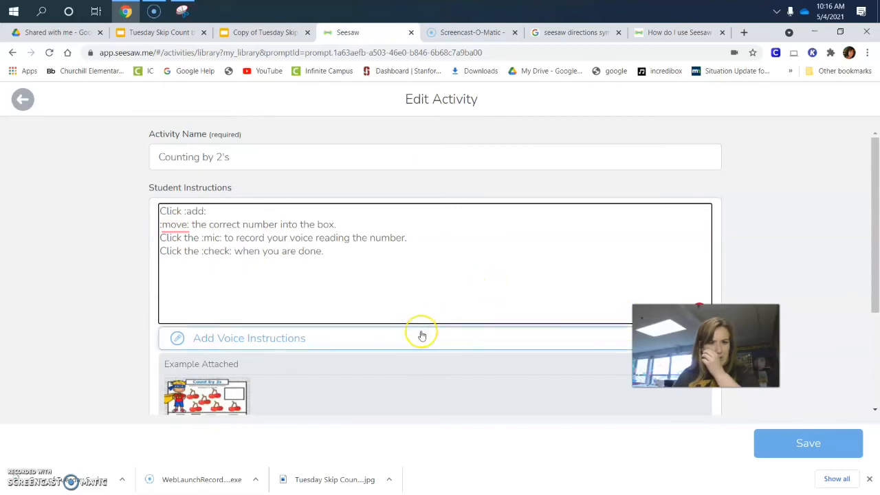
scroll(418, 334, "down", 1)
left_click(787, 445)
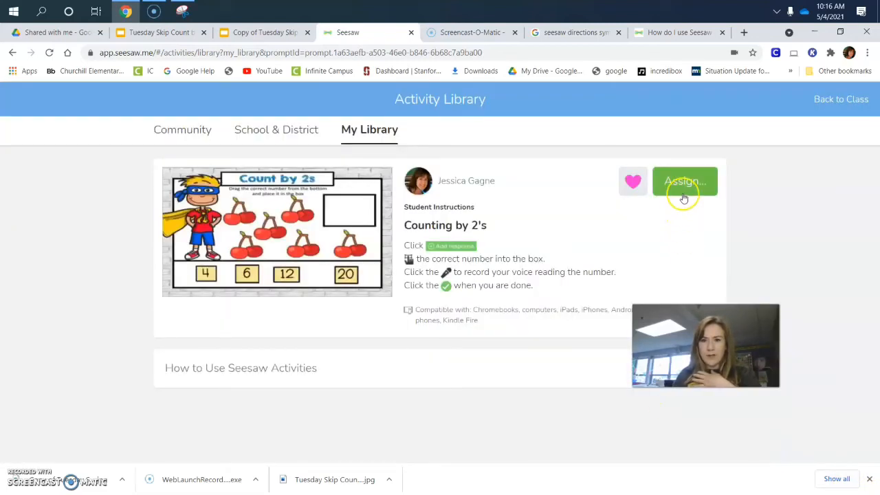
Assign the Counting by 2's activity to the test class and view it in that class's activities.
left_click(683, 190)
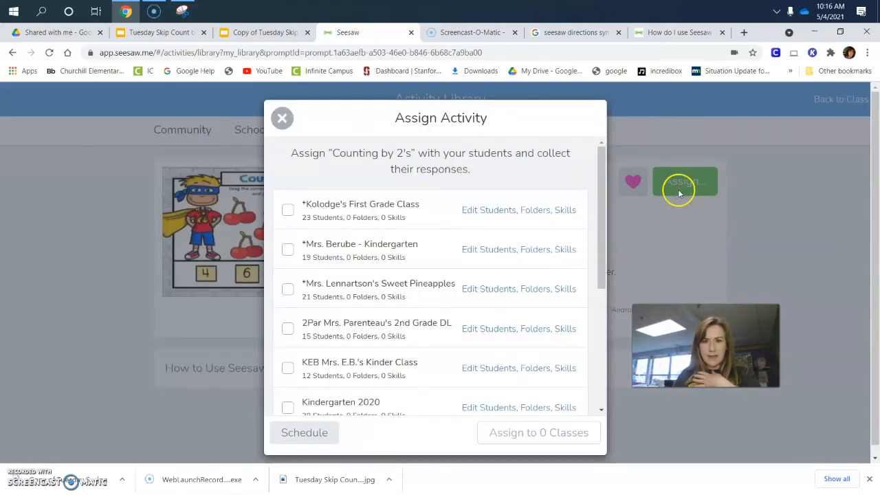
scroll(496, 350, "down", 3)
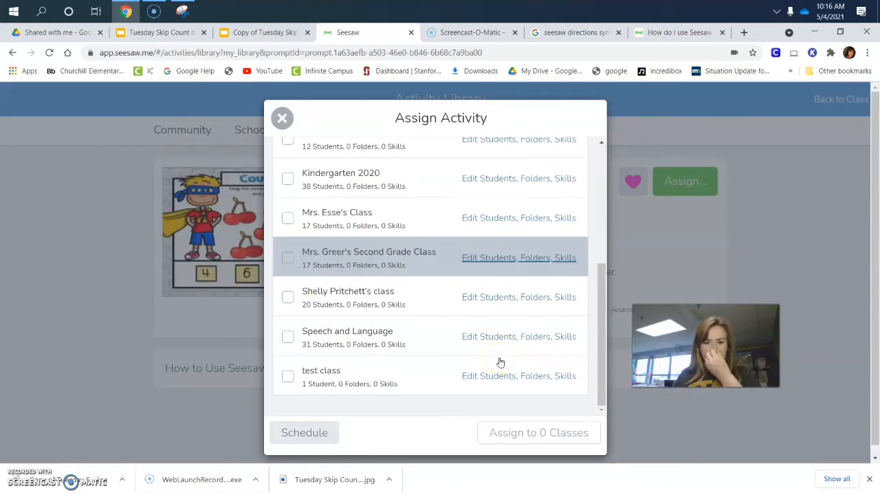
left_click(287, 376)
left_click(507, 424)
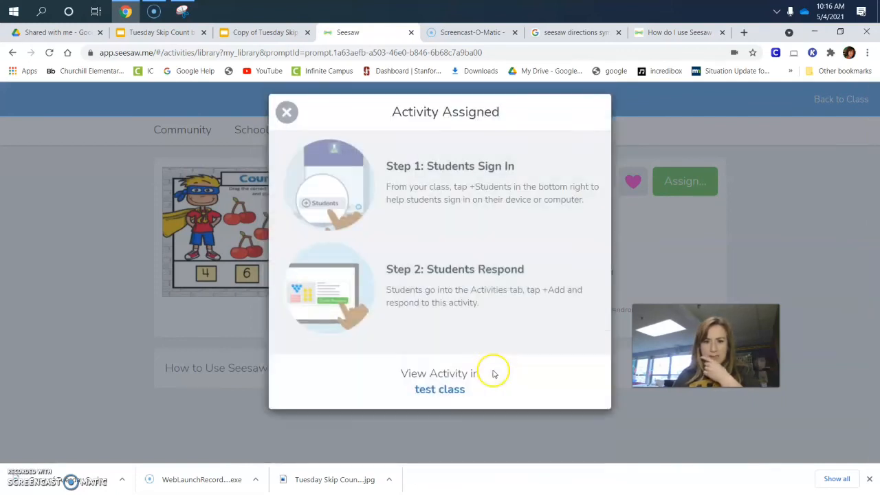
left_click(440, 397)
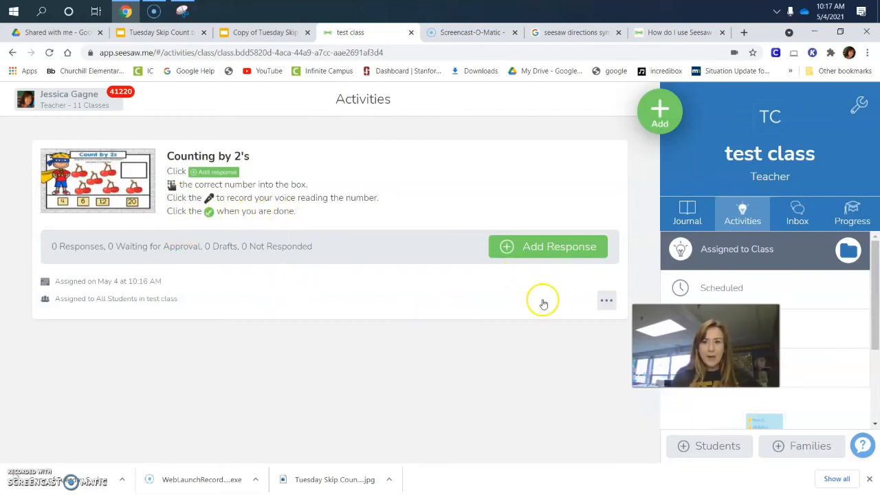
Open the assigned Counting by 2's activity for editing to review its instructions and voice instructions option, and save it.
left_click(607, 298)
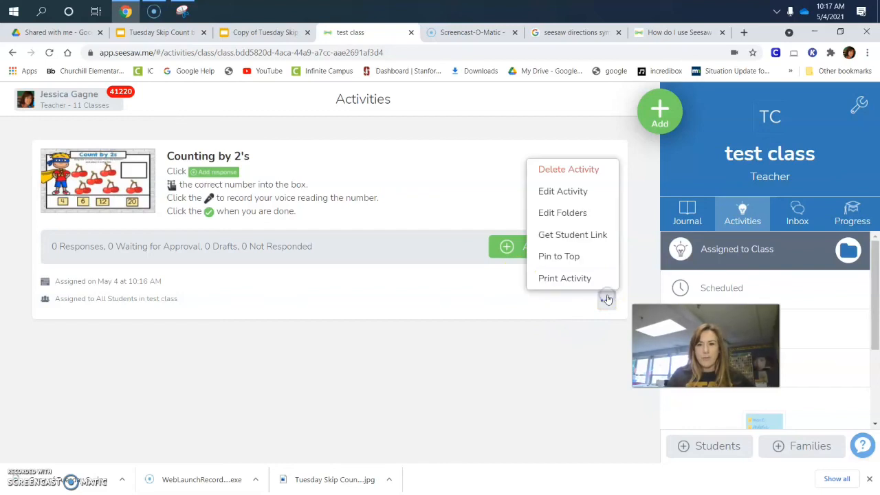
left_click(563, 186)
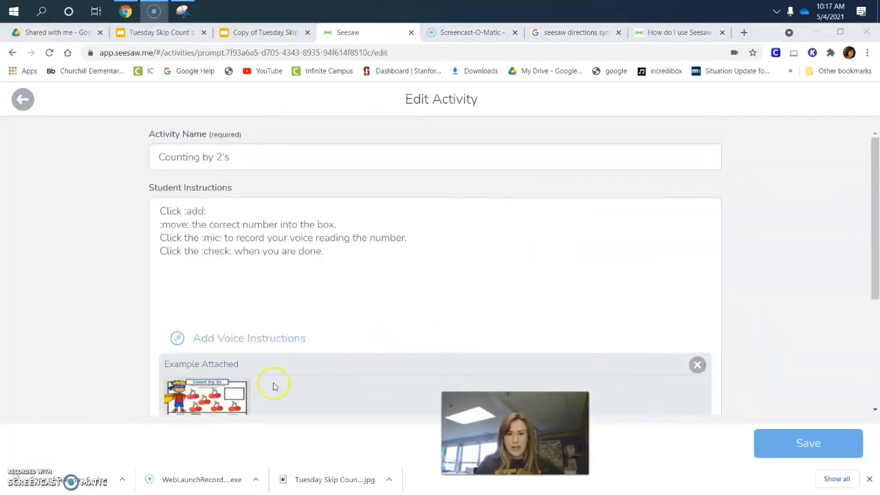
left_click(254, 339)
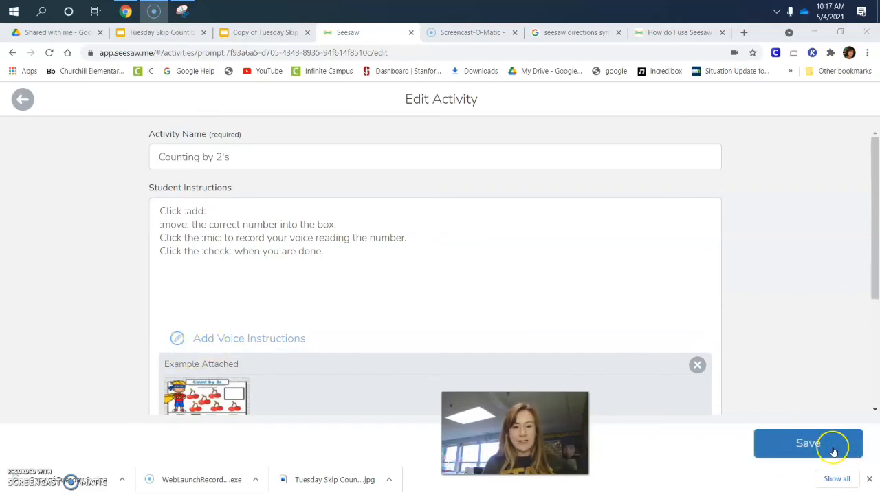
left_click(834, 451)
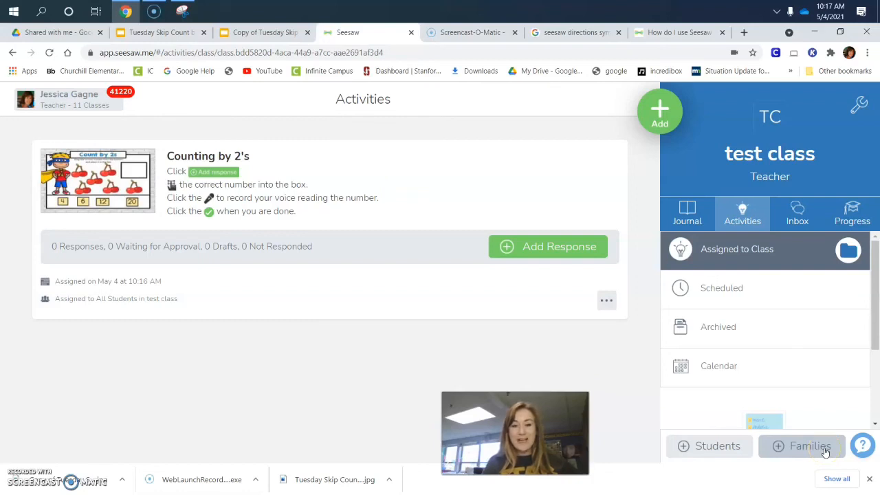
left_click(818, 442)
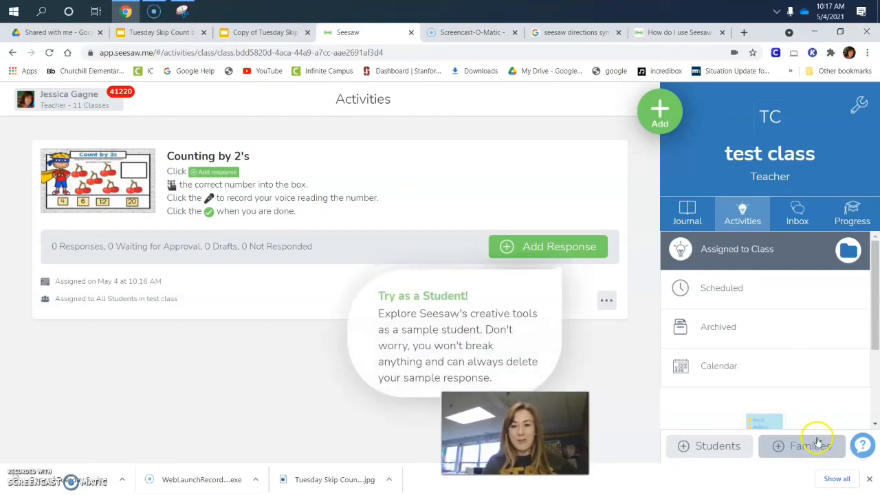